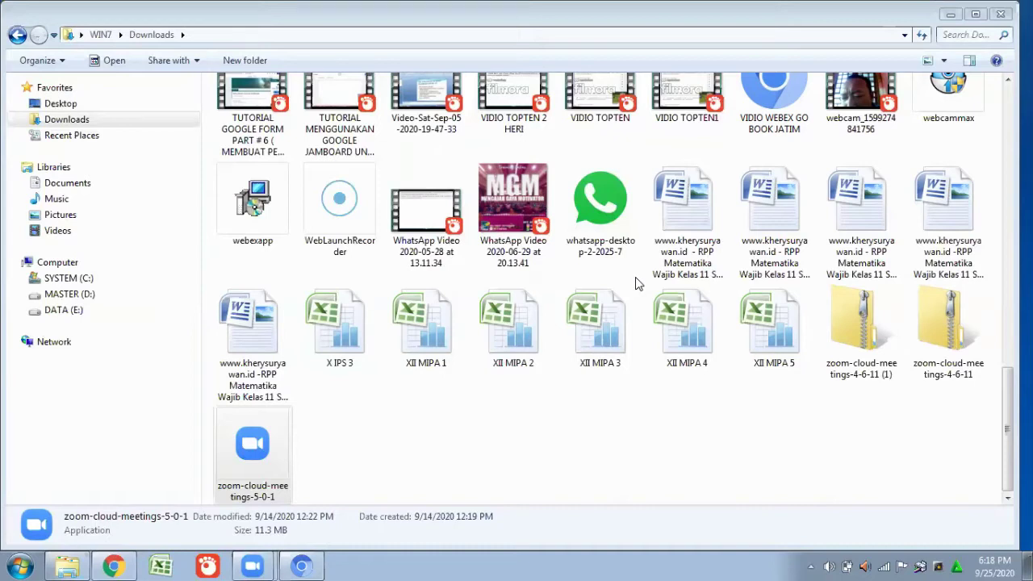
Bring up the PERCOBAAN GOOGLE FORMULIR editor and scroll through sections 1–3, then back to the top.
left_click(114, 565)
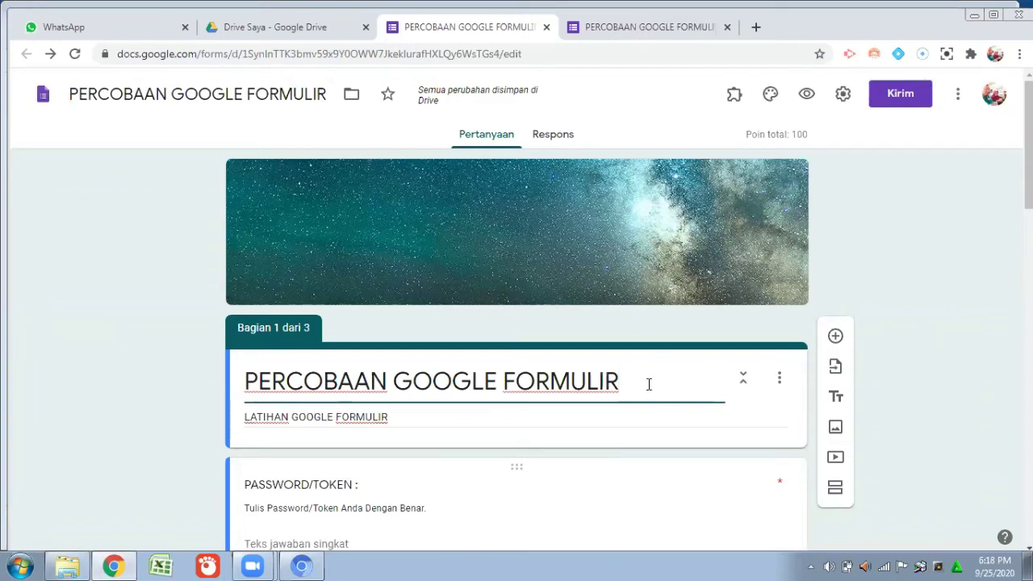
scroll(649, 380, "down", 1)
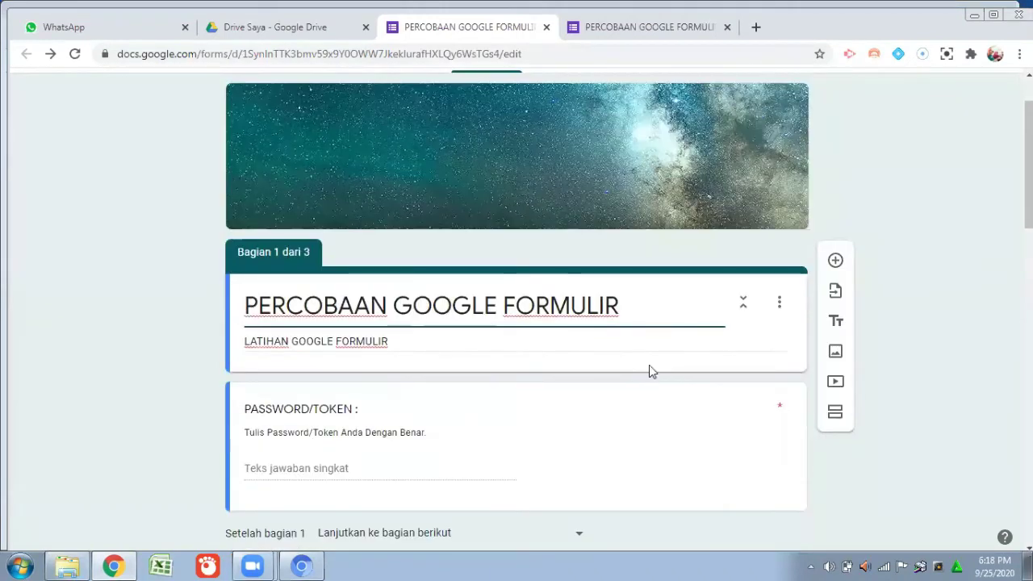
scroll(652, 371, "down", 7)
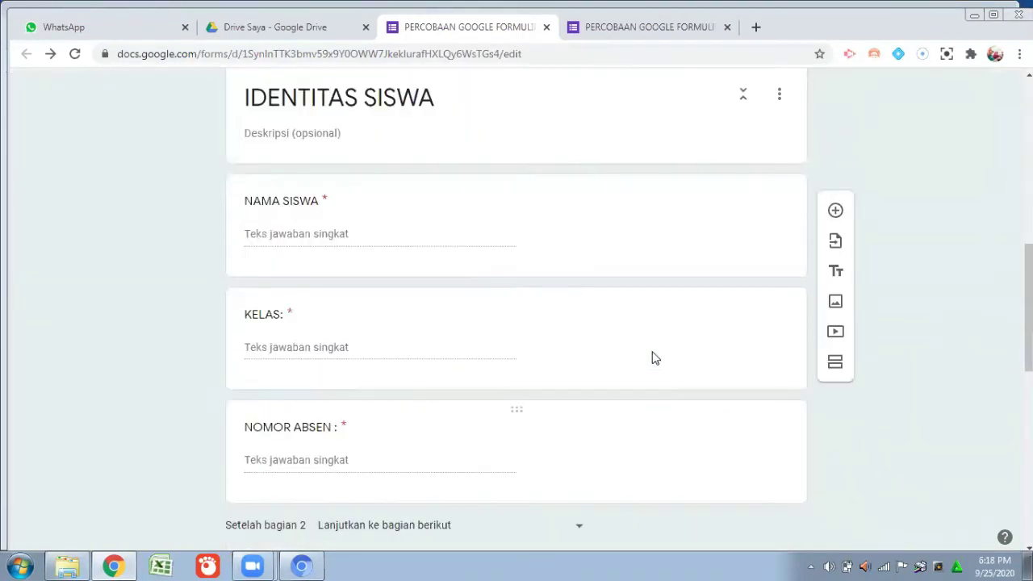
scroll(652, 355, "up", 7)
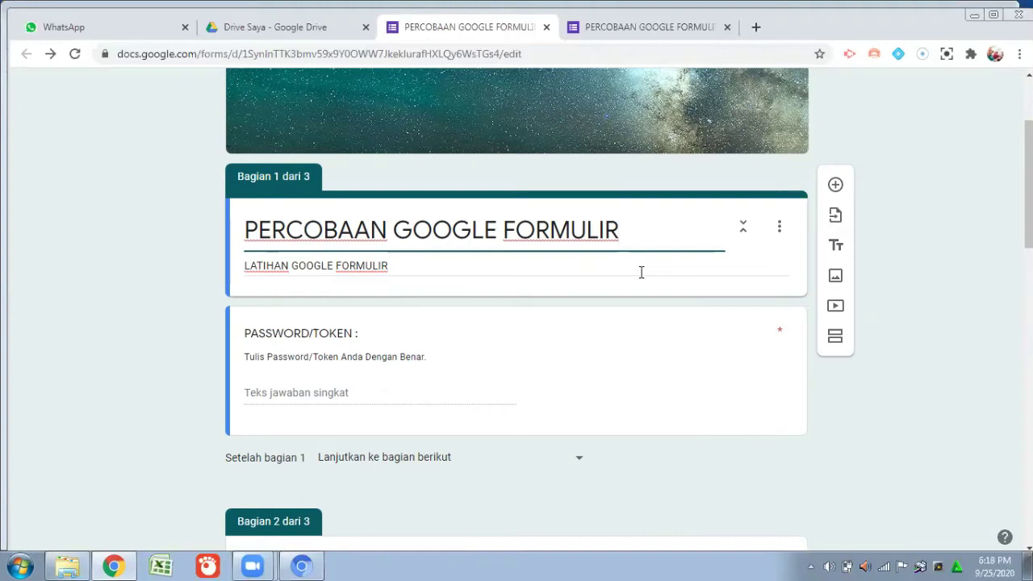
scroll(635, 288, "down", 2)
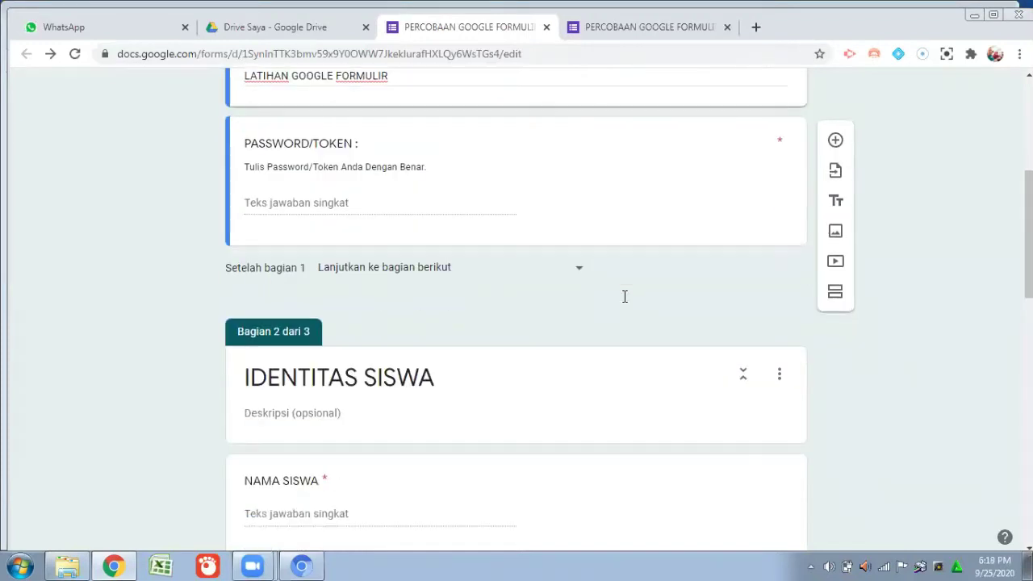
scroll(623, 296, "down", 4)
scroll(622, 306, "down", 2)
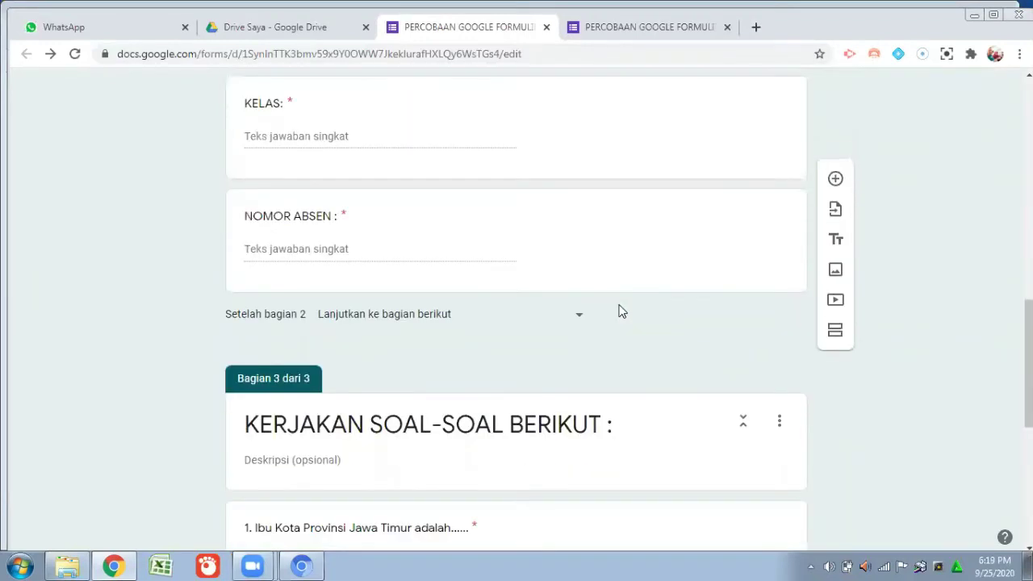
scroll(622, 311, "down", 3)
scroll(621, 312, "down", 3)
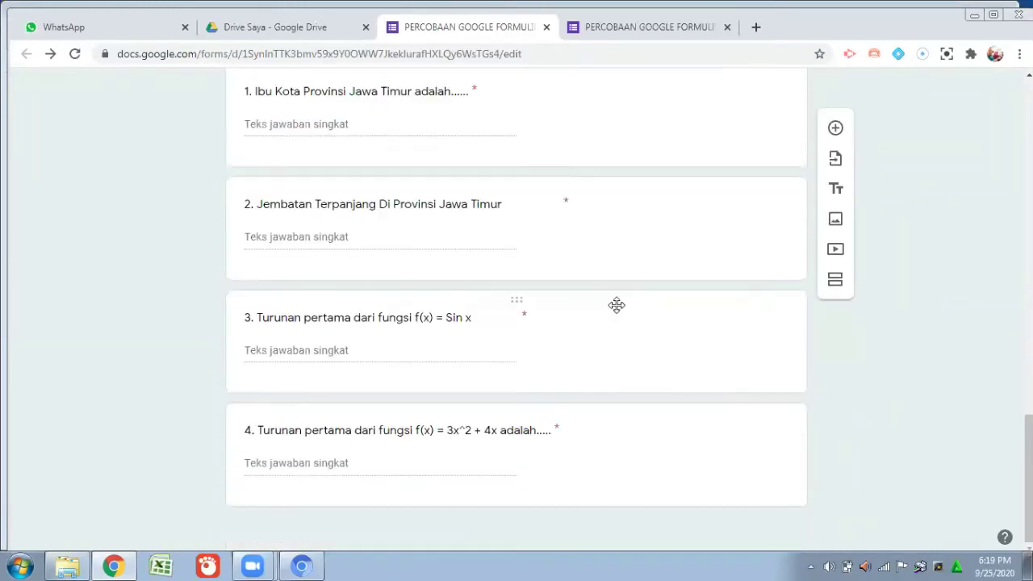
scroll(605, 339, "up", 11)
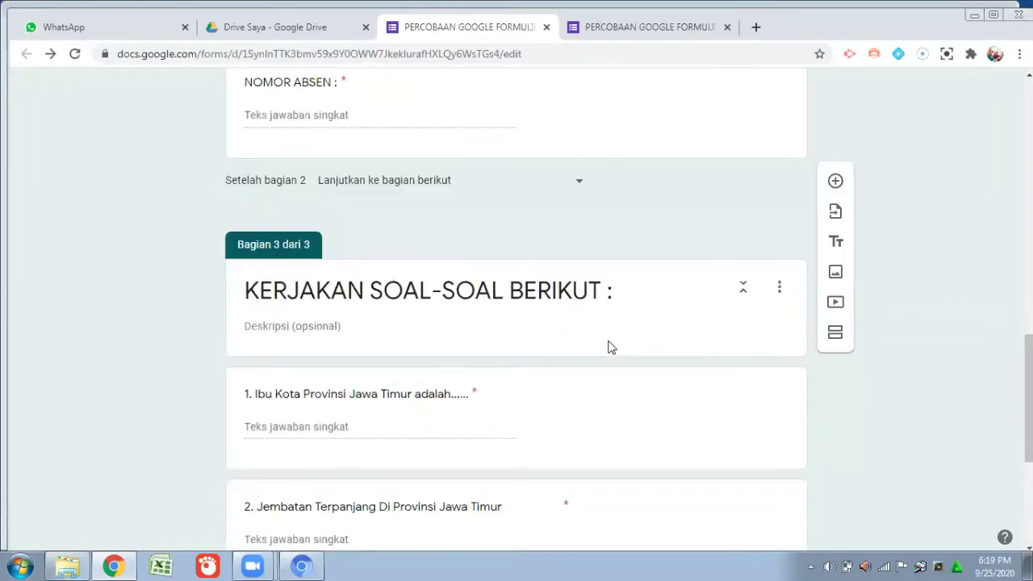
scroll(638, 327, "up", 3)
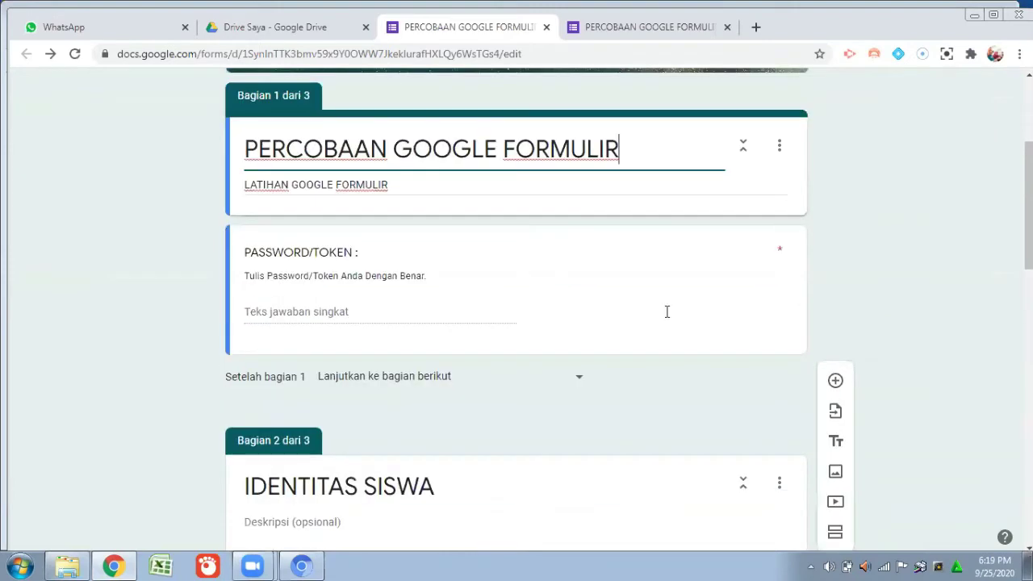
scroll(666, 311, "up", 3)
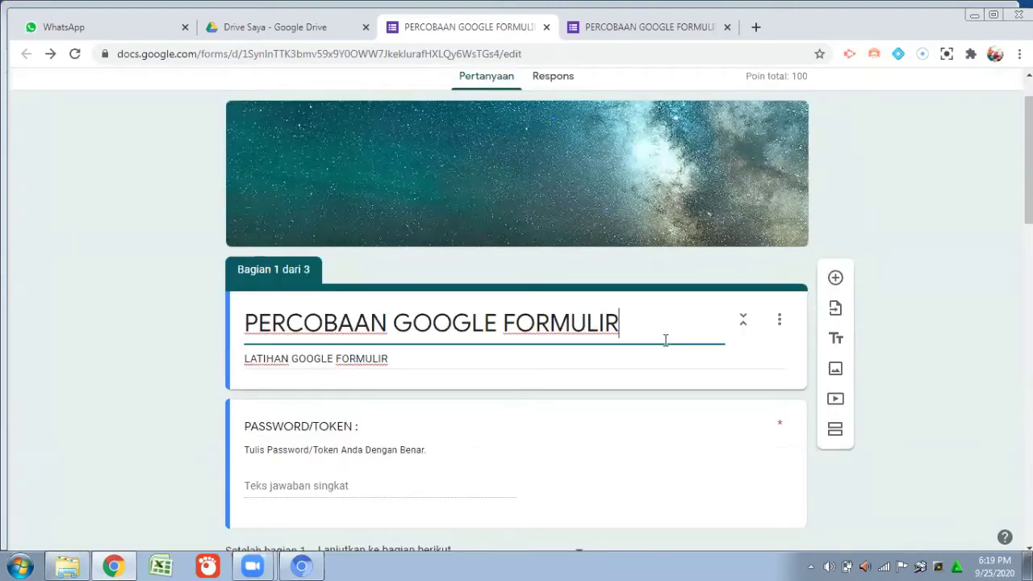
scroll(662, 320, "up", 1)
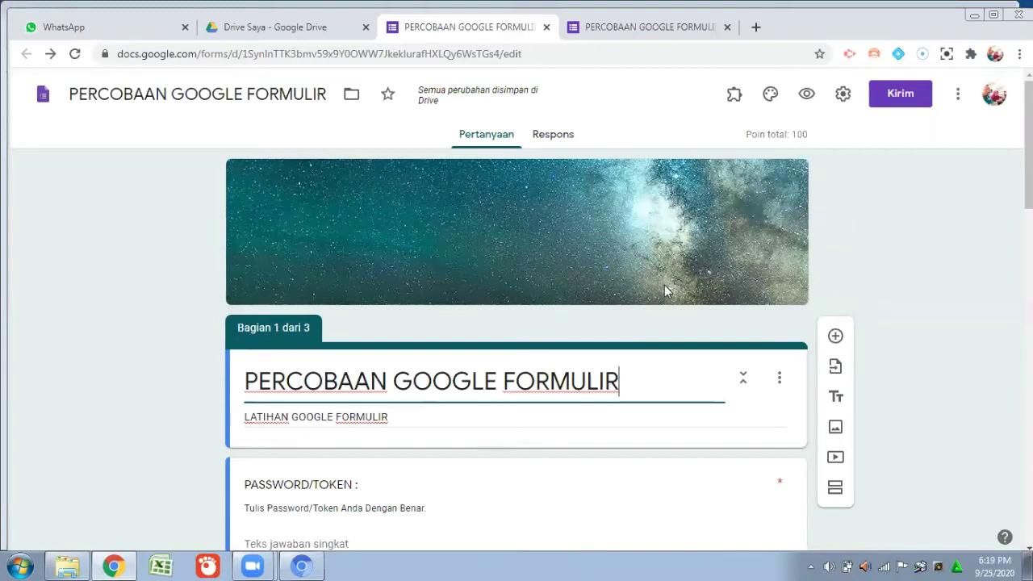
Review the Presentasi settings and confirmation message, then save the settings.
left_click(843, 97)
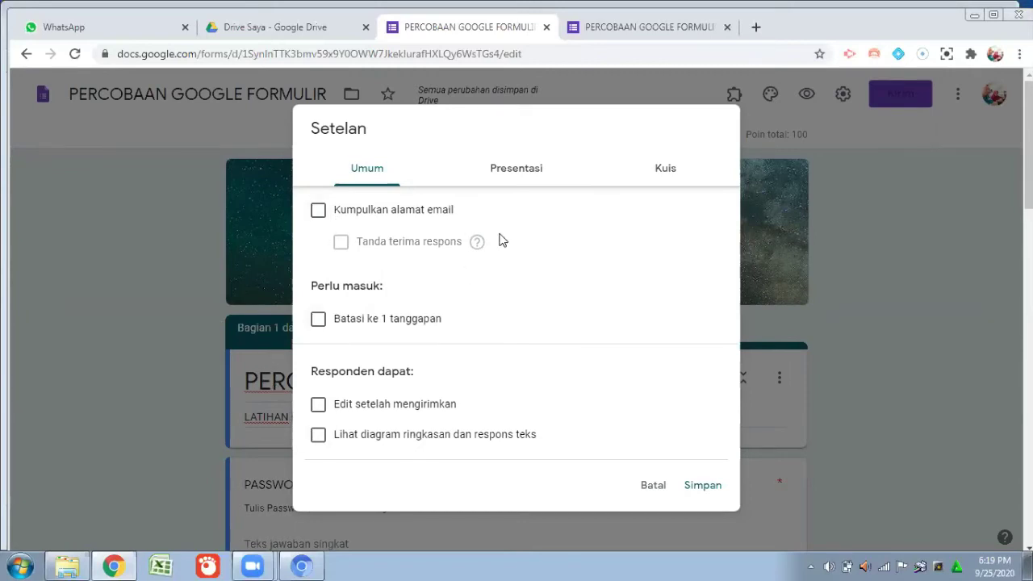
left_click(523, 177)
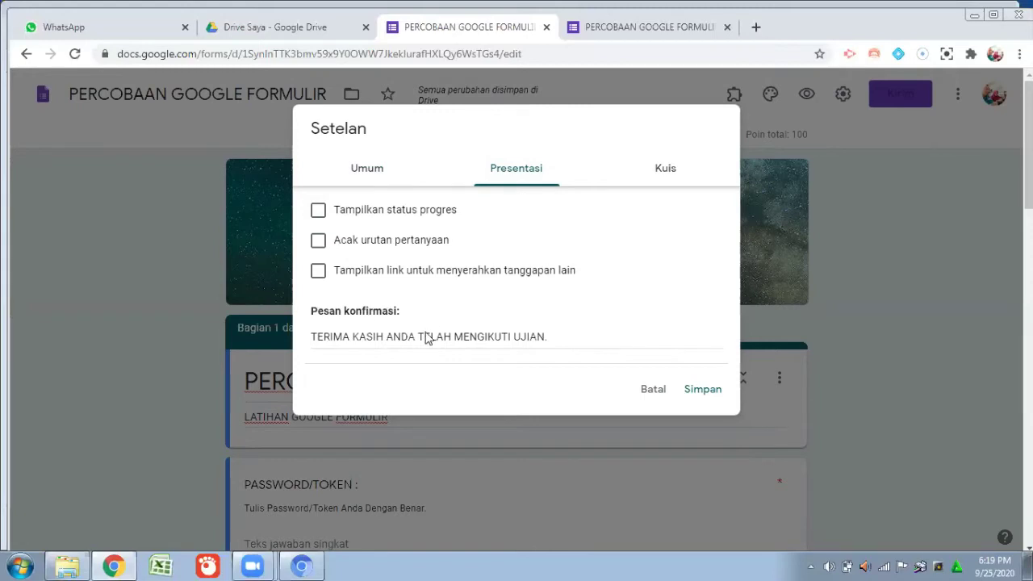
left_click(696, 390)
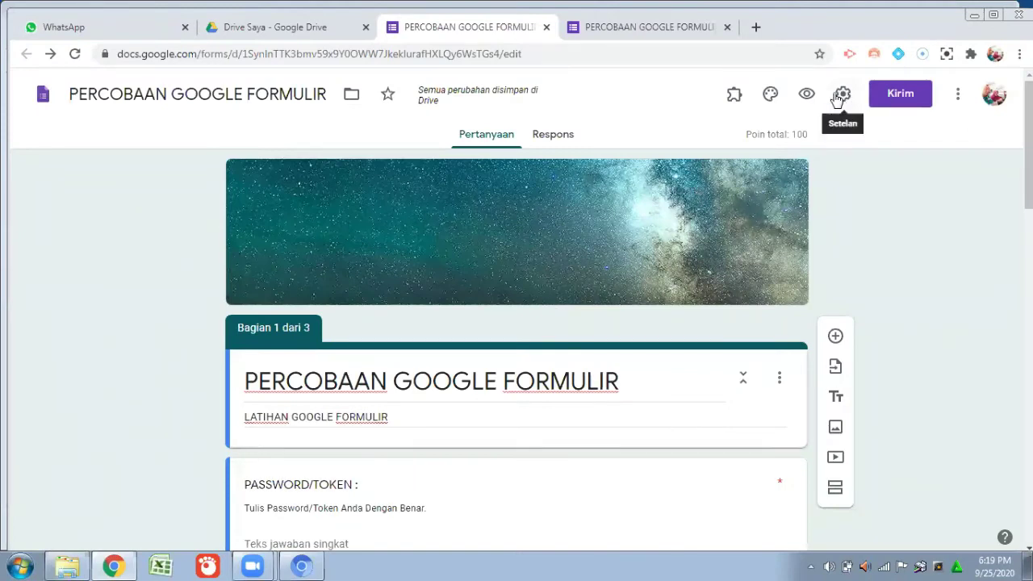
Save the Kuis settings to release scores immediately, showing correct answers and point values.
left_click(843, 95)
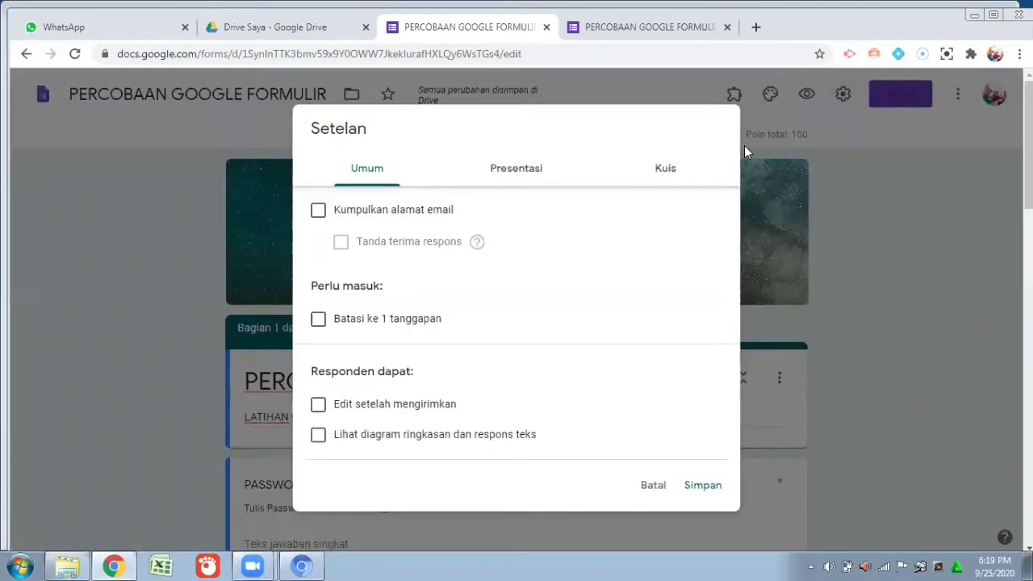
left_click(659, 170)
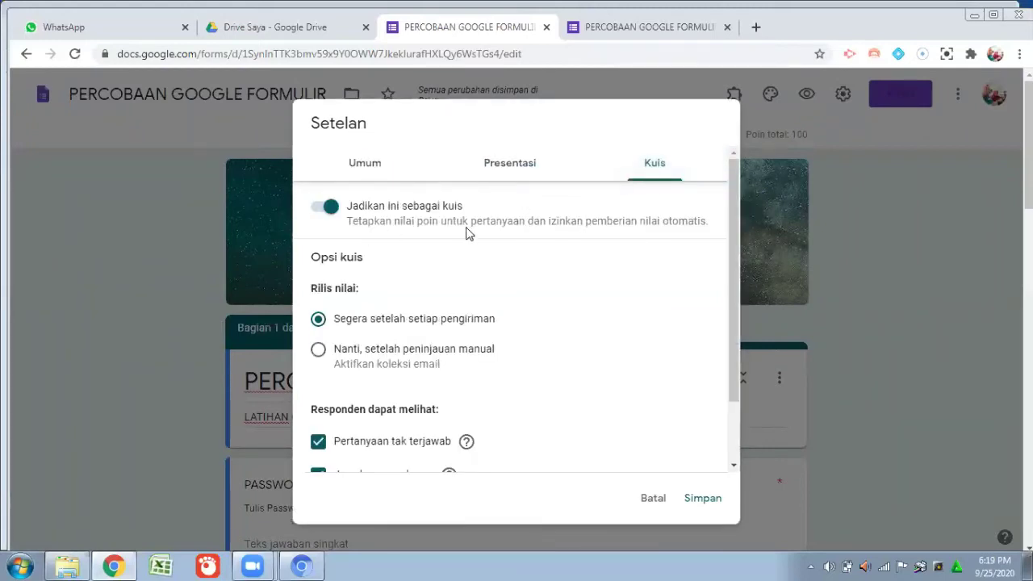
scroll(534, 351, "down", 1)
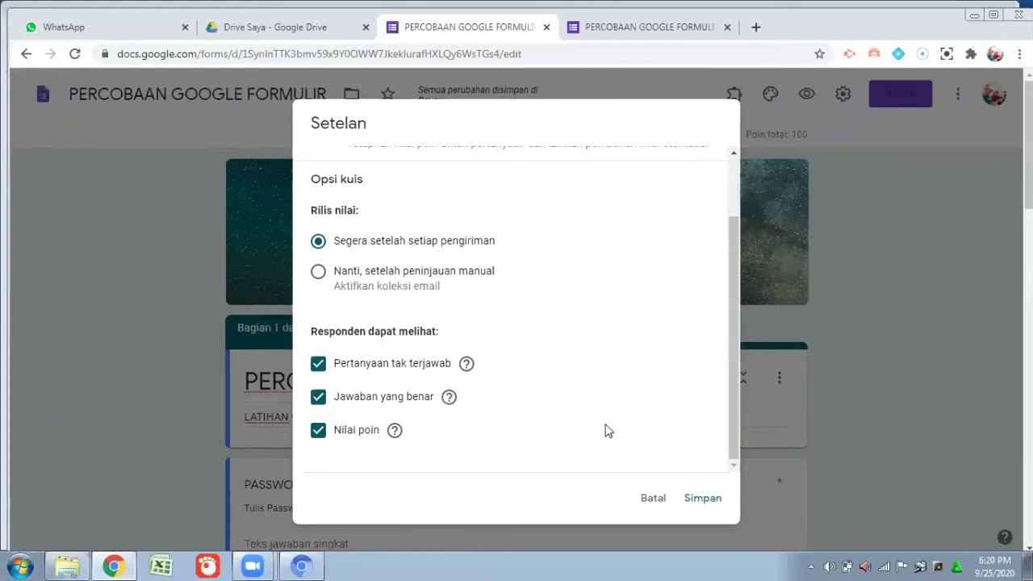
left_click(702, 500)
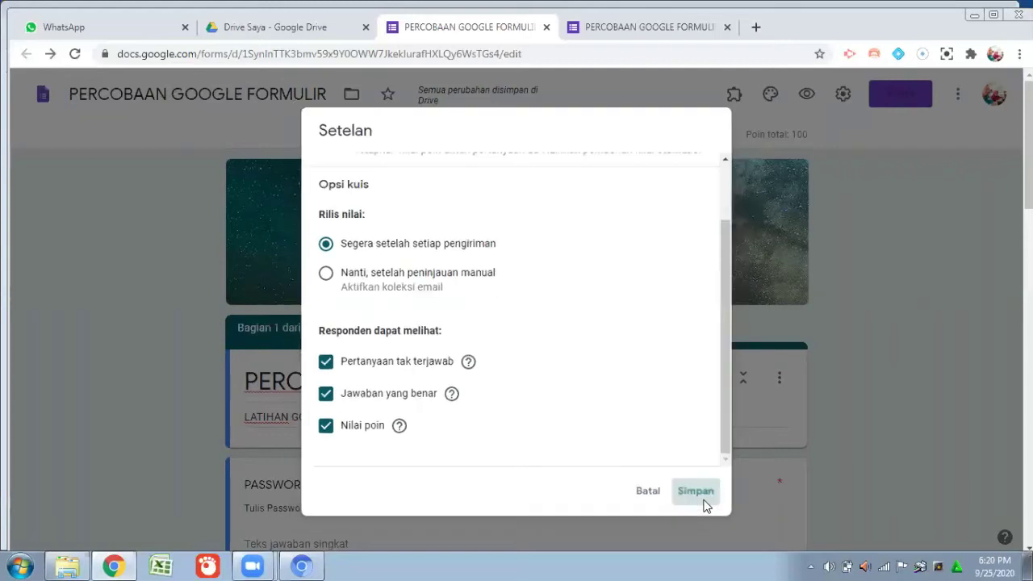
triple_click(651, 383)
left_click(650, 382)
scroll(650, 382, "down", 2)
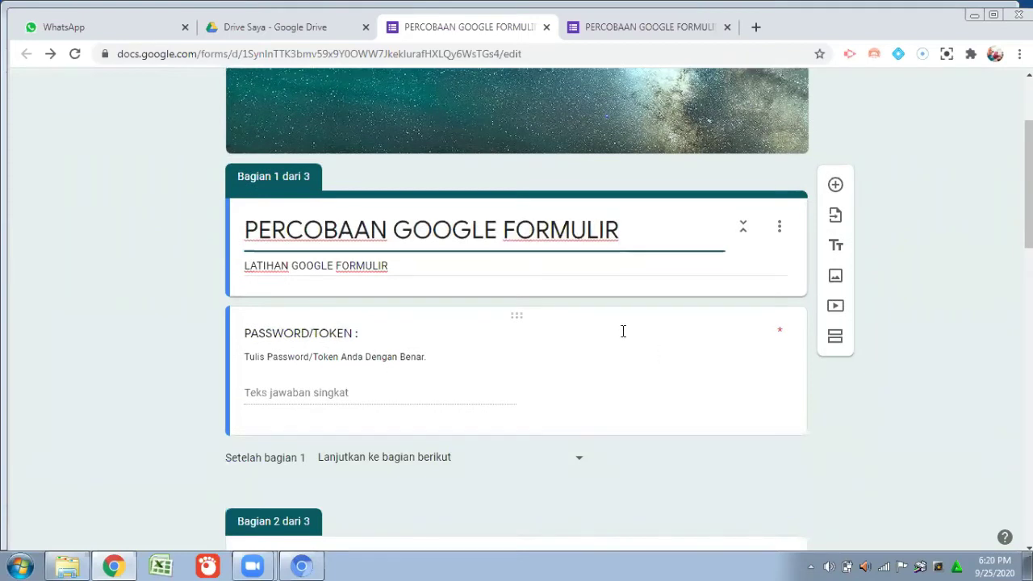
scroll(640, 330, "up", 1)
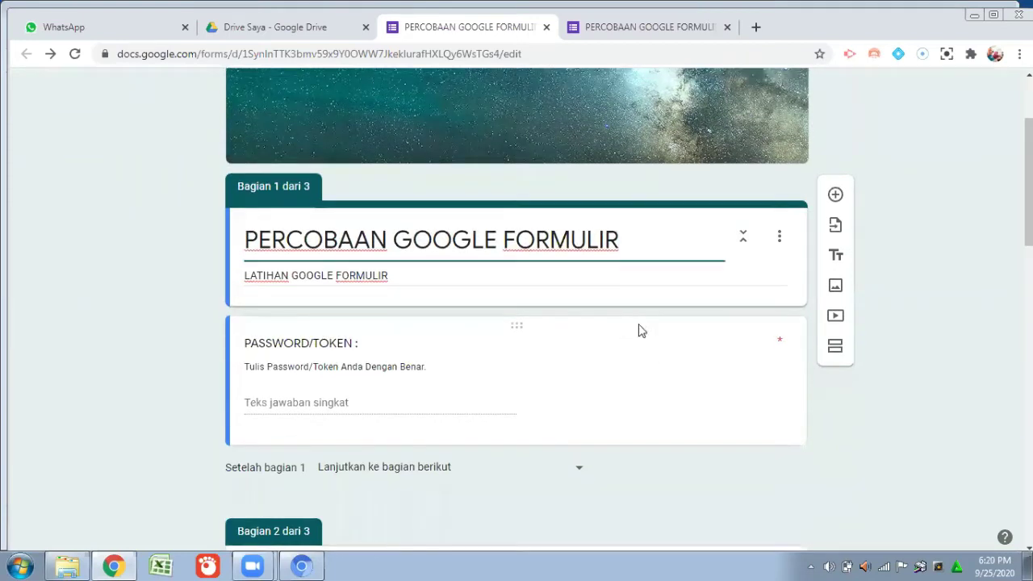
scroll(639, 330, "up", 2)
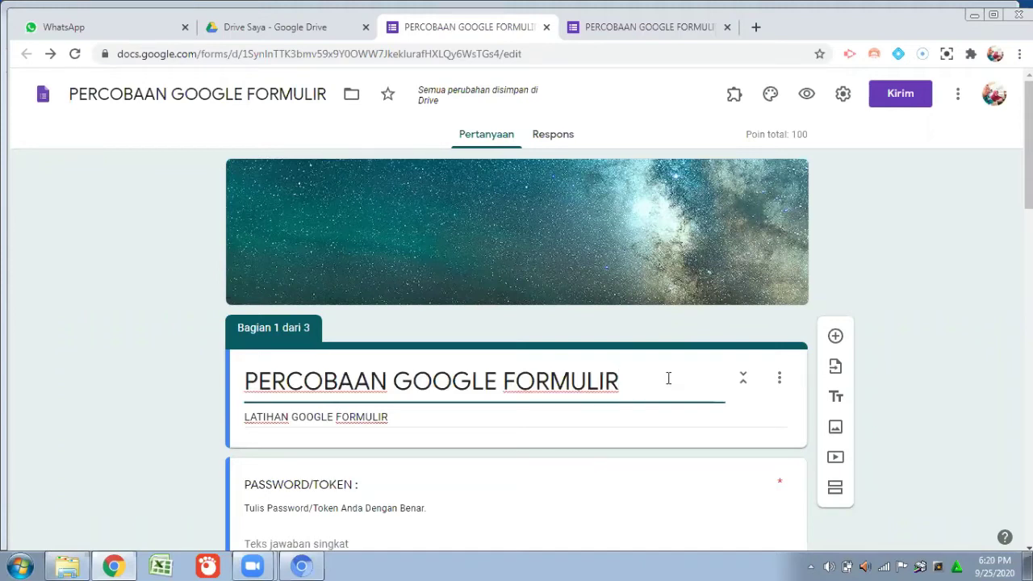
scroll(668, 379, "down", 1)
scroll(676, 358, "up", 1)
scroll(661, 292, "down", 1)
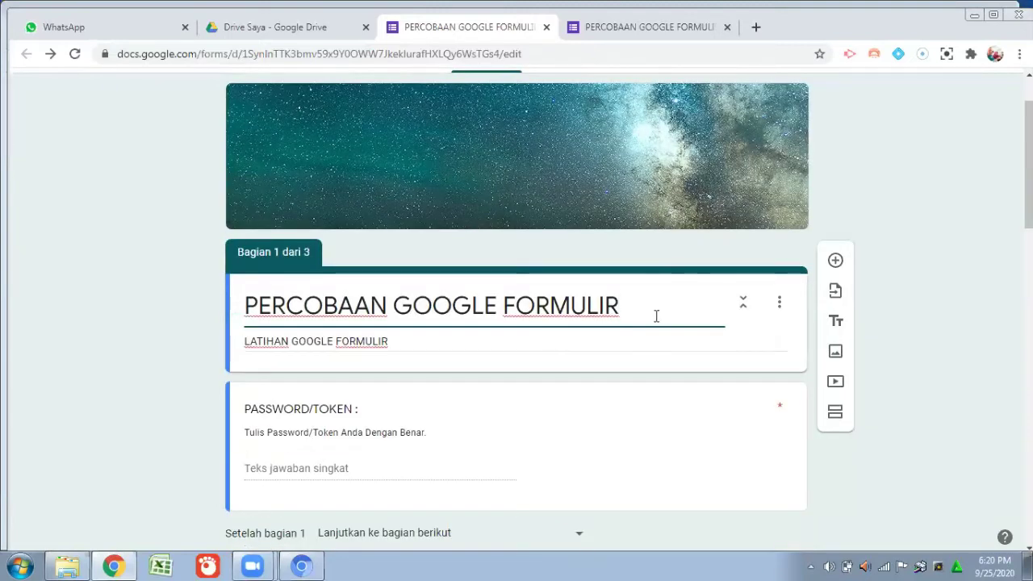
scroll(656, 315, "up", 1)
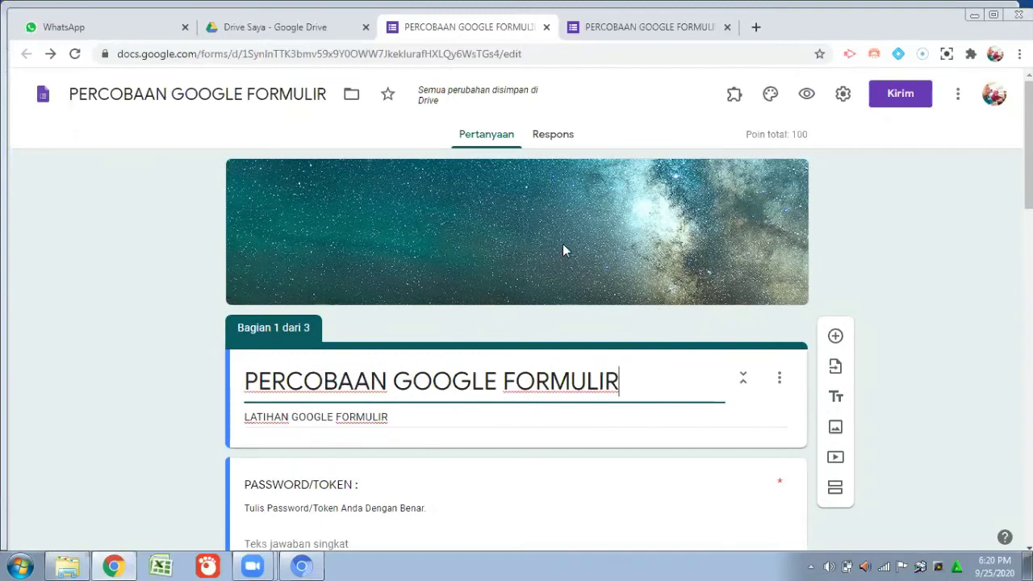
Open Limit Google Form Responses from the Email Notifications for Forms add-on.
left_click(733, 95)
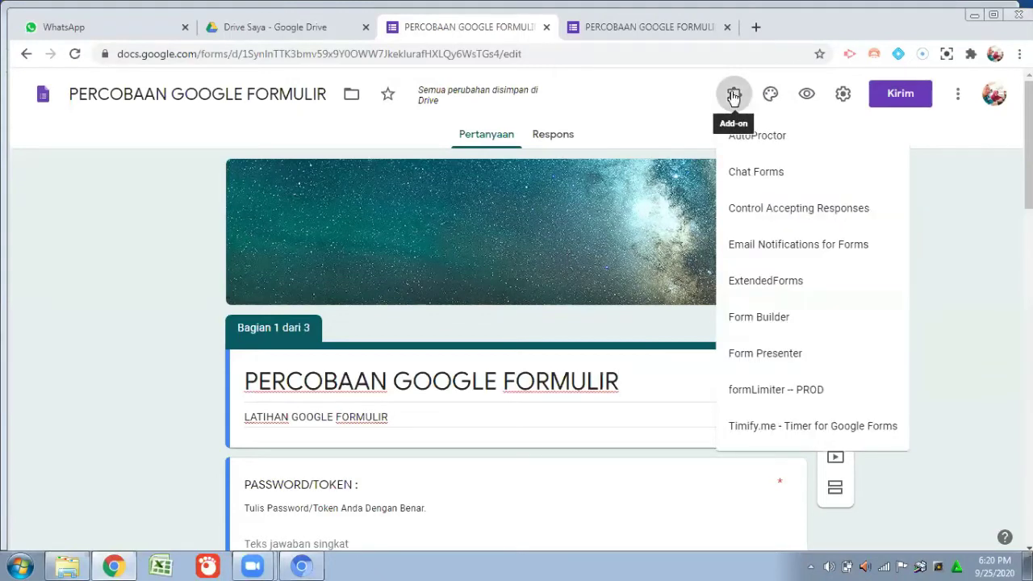
left_click(788, 246)
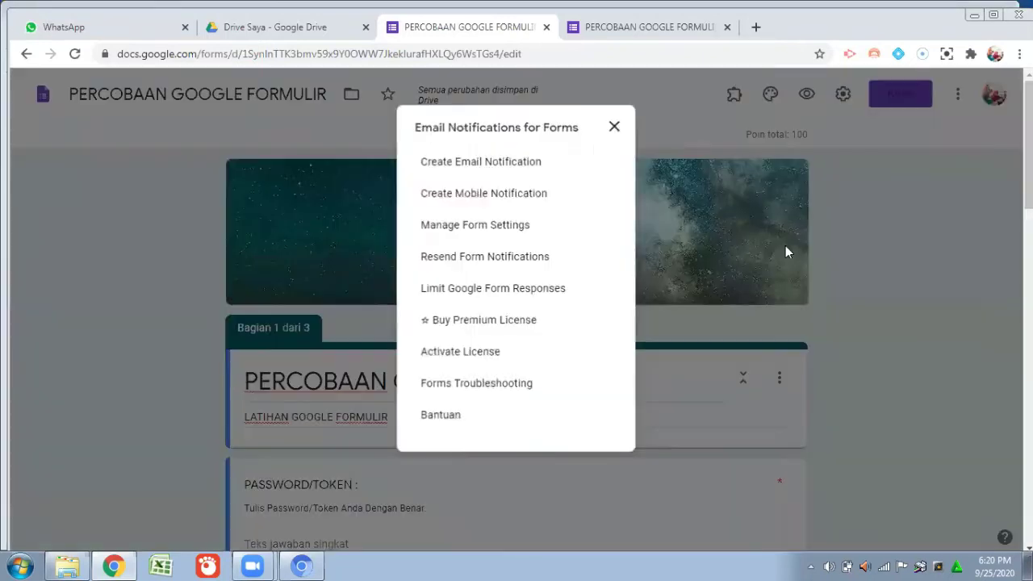
left_click(556, 292)
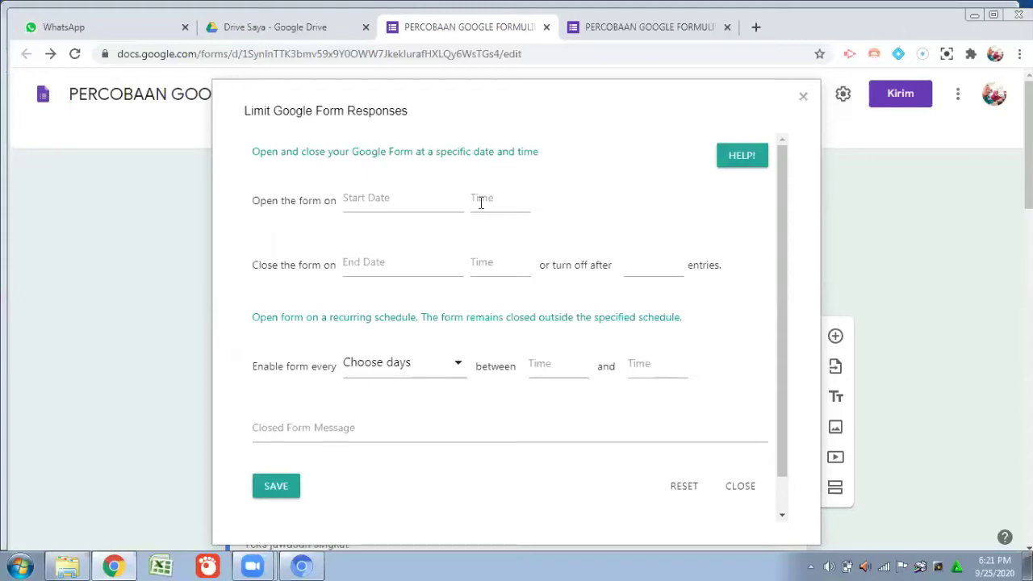
Set the form's start date to 09/25/2020 and its opening time to 18:00.
left_click(397, 199)
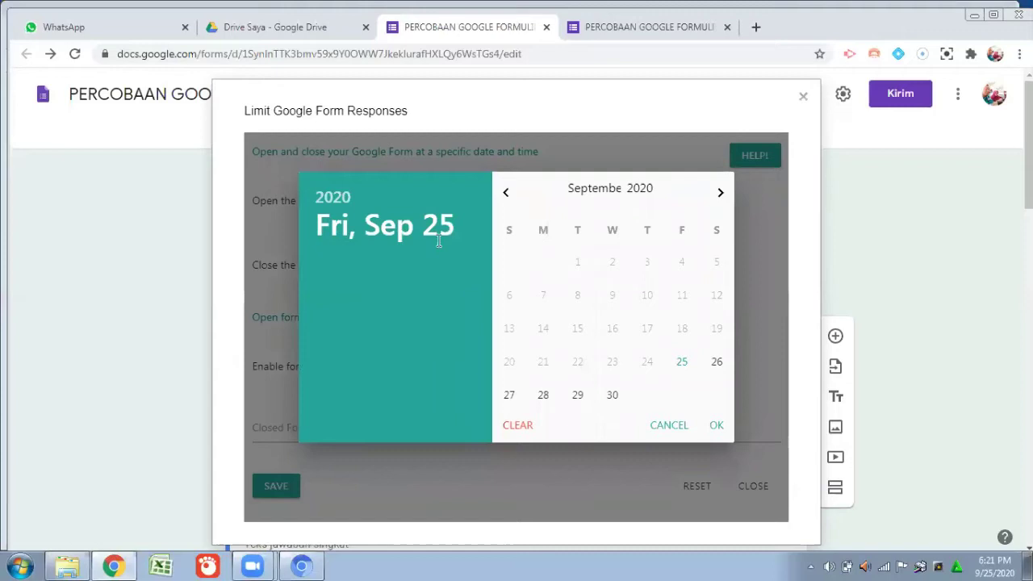
left_click(682, 365)
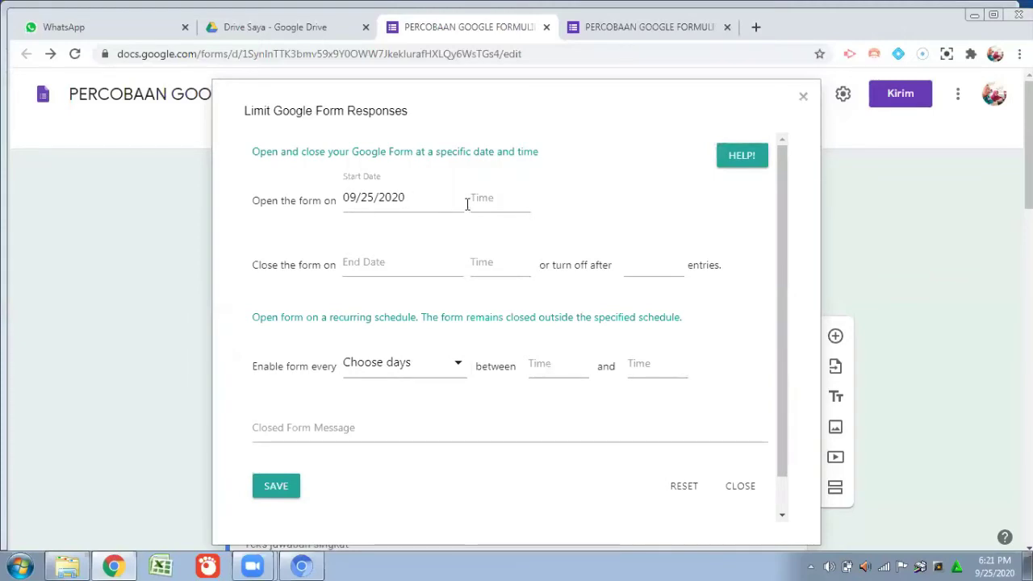
left_click(504, 202)
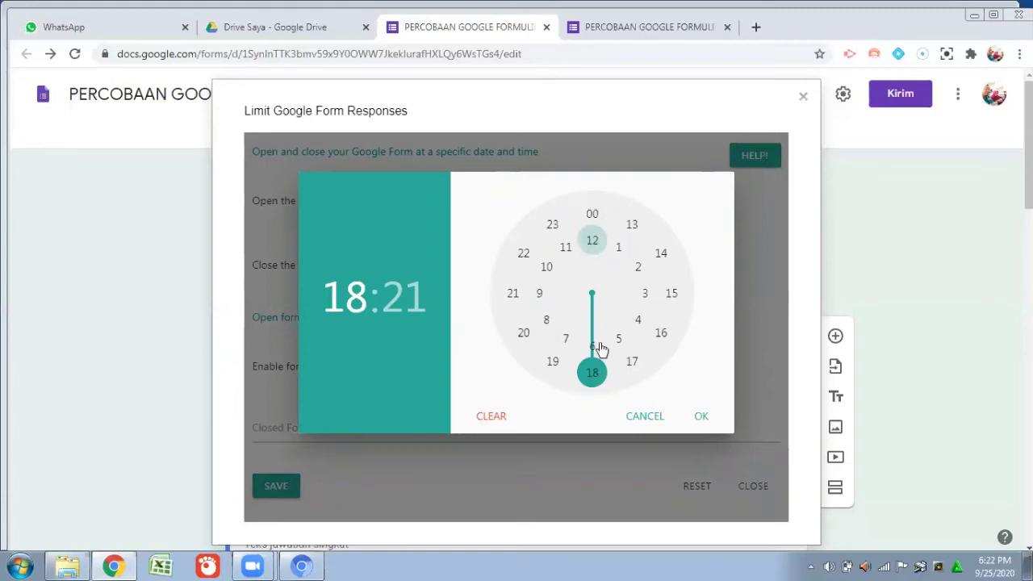
left_click(593, 216)
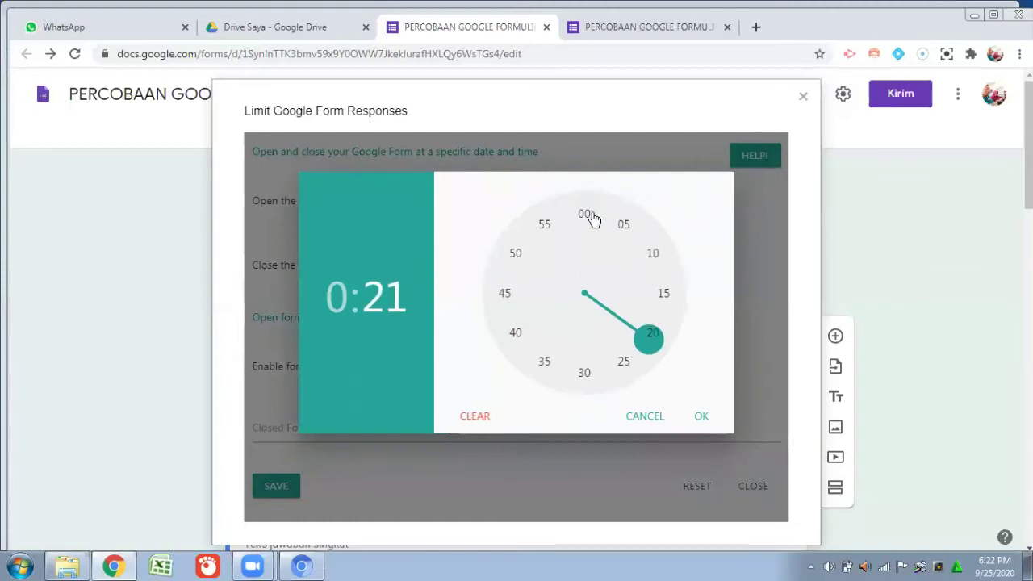
left_click(698, 417)
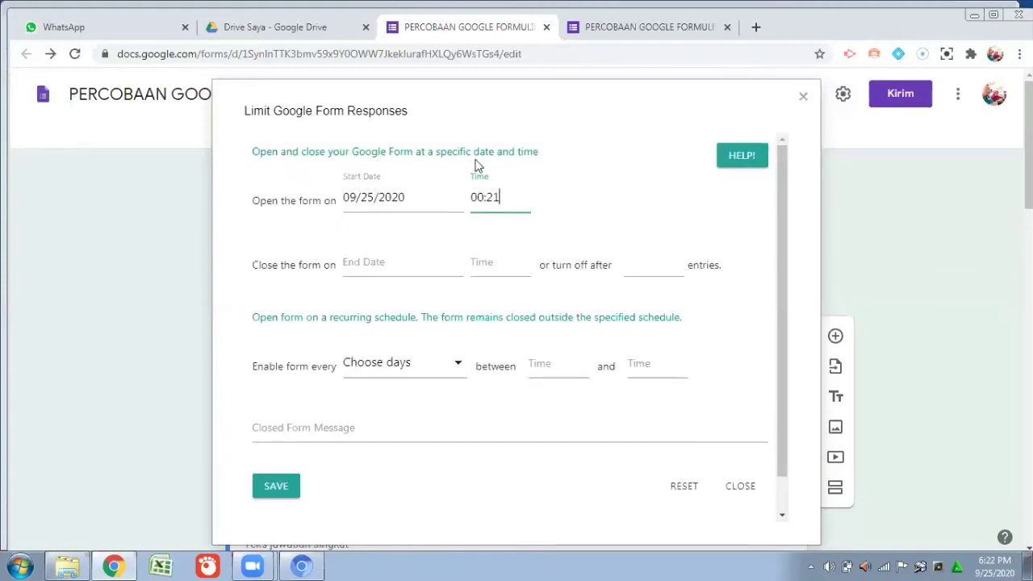
left_click(481, 200)
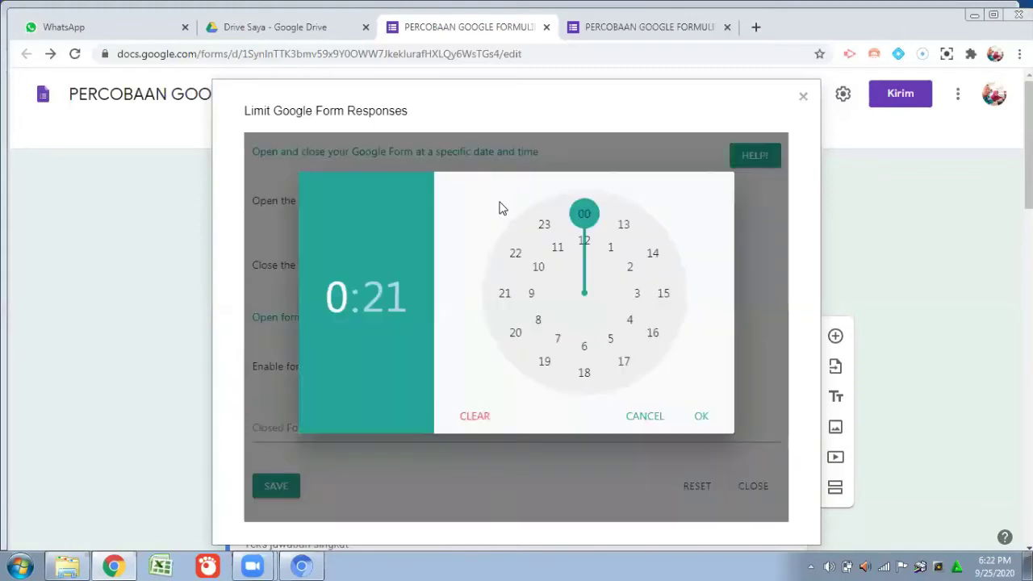
left_click(584, 372)
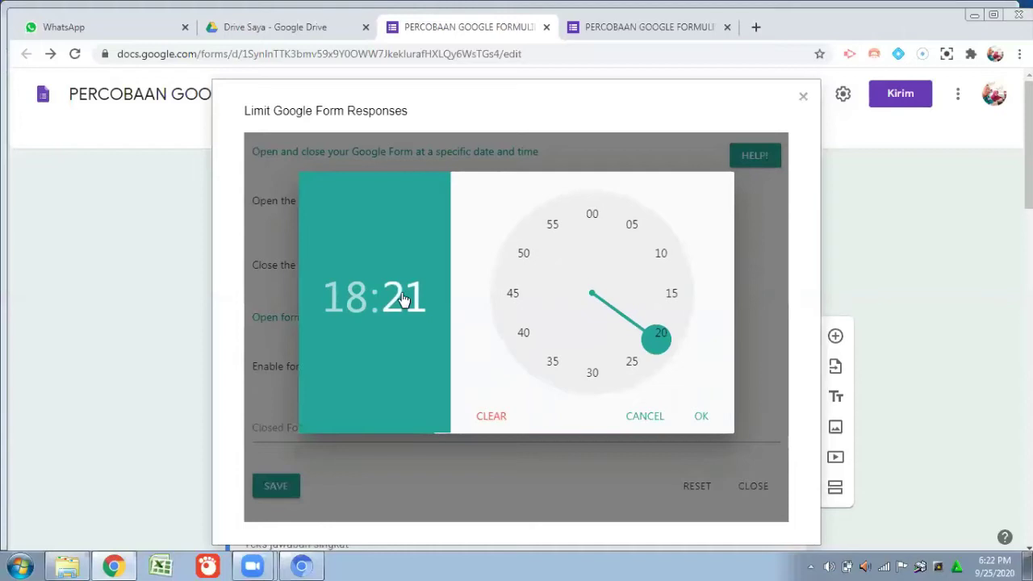
left_click(591, 216)
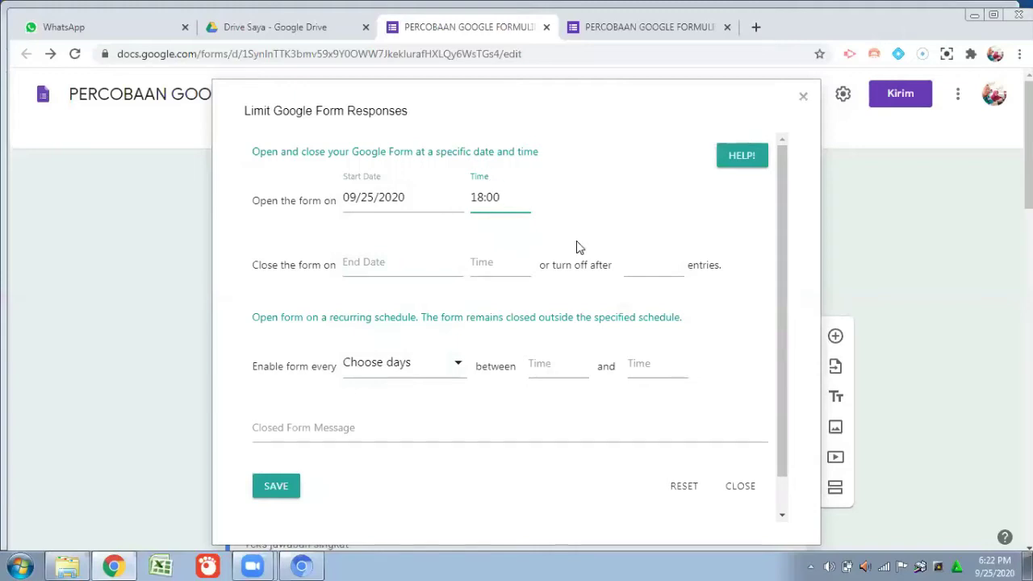
Set the end date to 09/25/2020 and the closing time to 18:30.
left_click(404, 266)
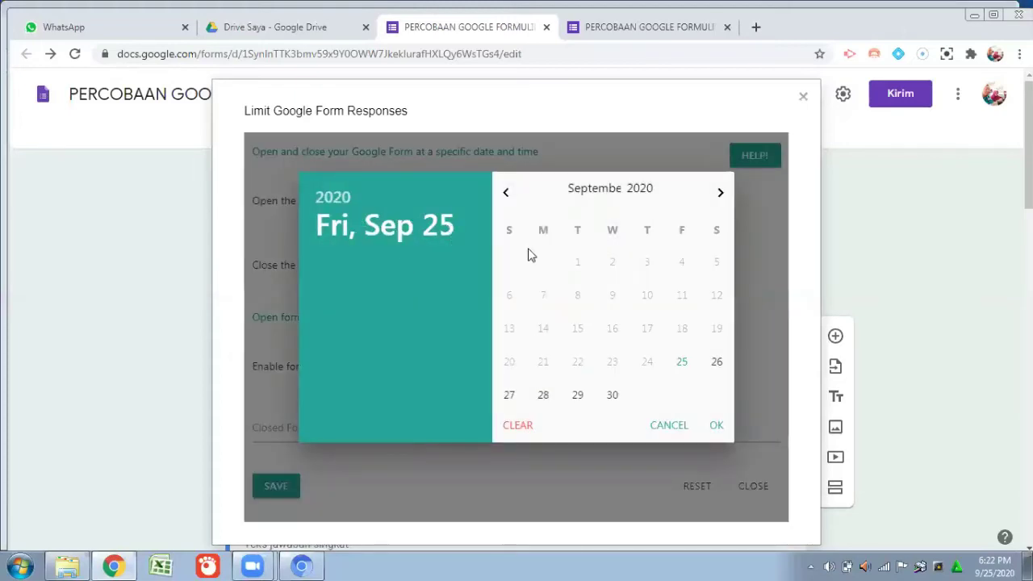
left_click(685, 367)
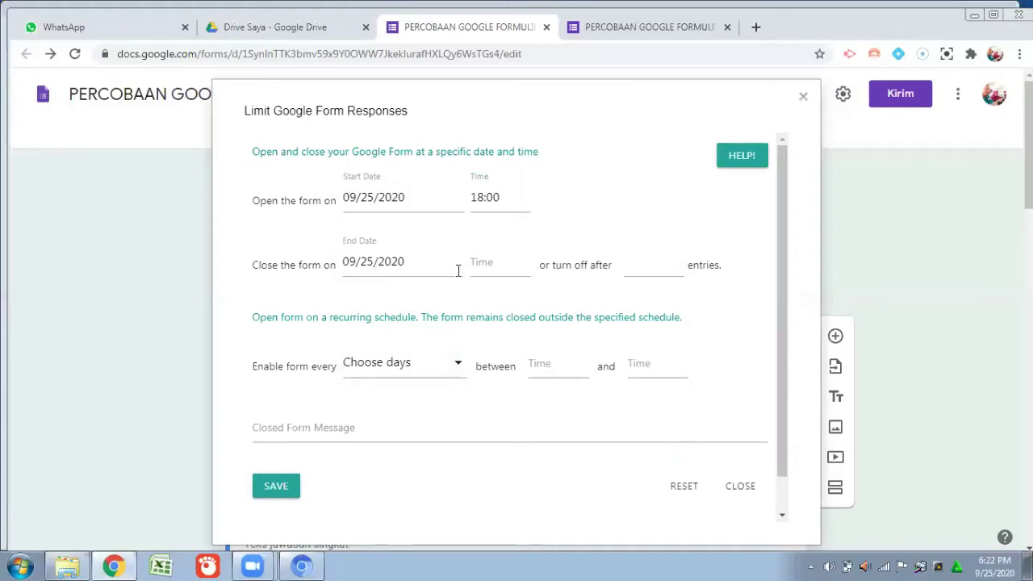
left_click(503, 265)
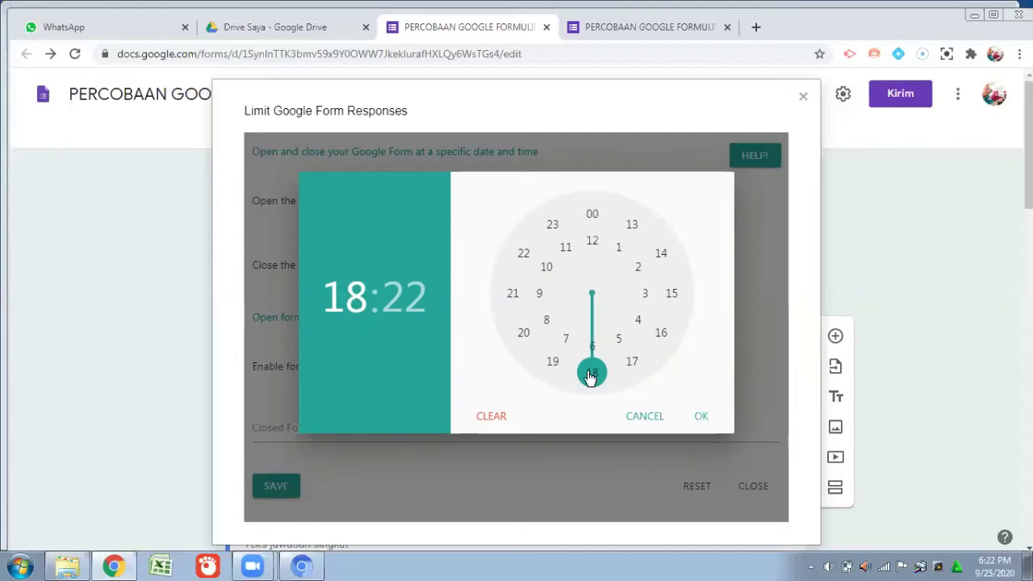
left_click(590, 376)
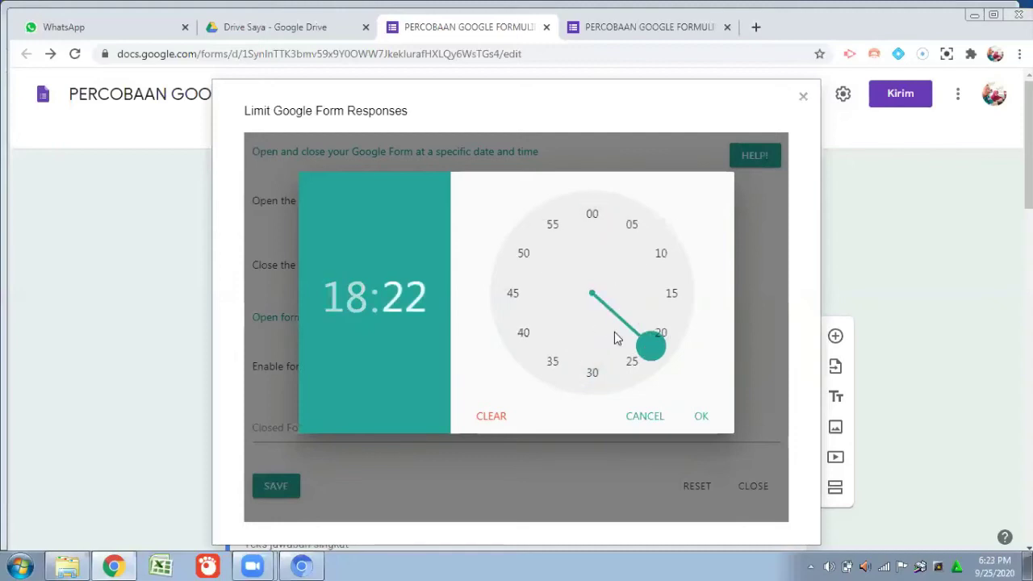
left_click(593, 375)
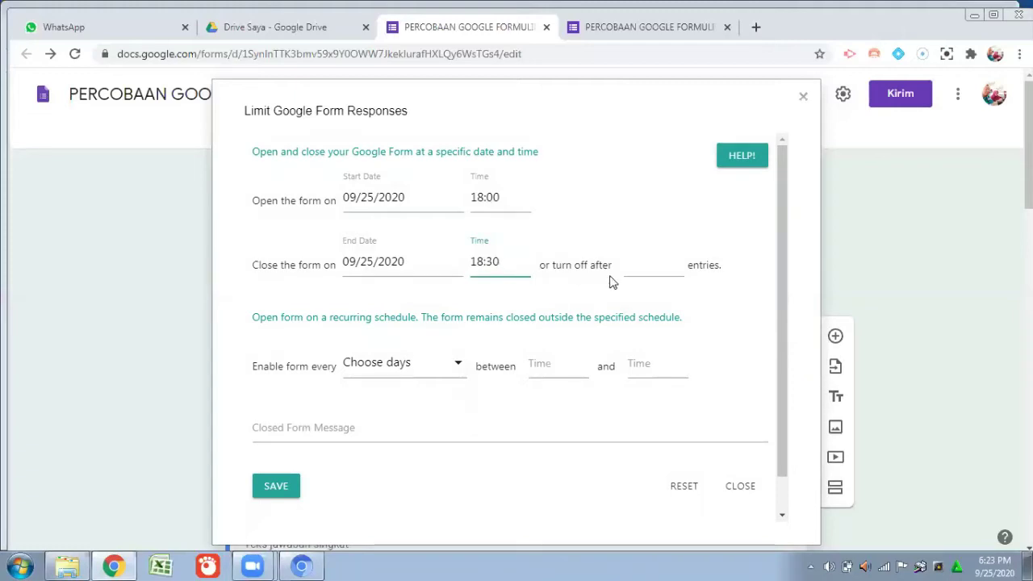
Turn the form off after 34 entries.
left_click(662, 267)
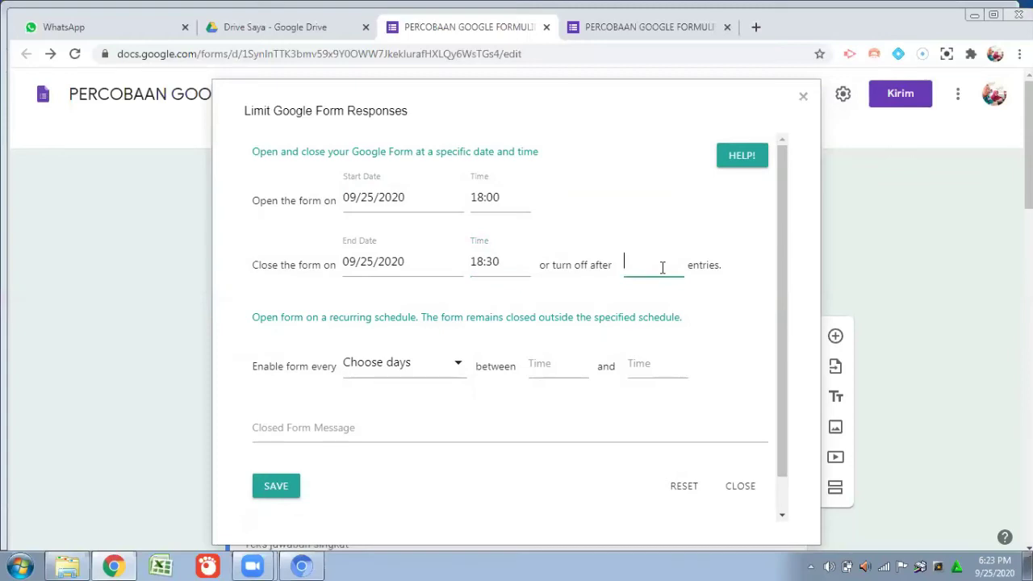
type("34")
scroll(468, 294, "down", 1)
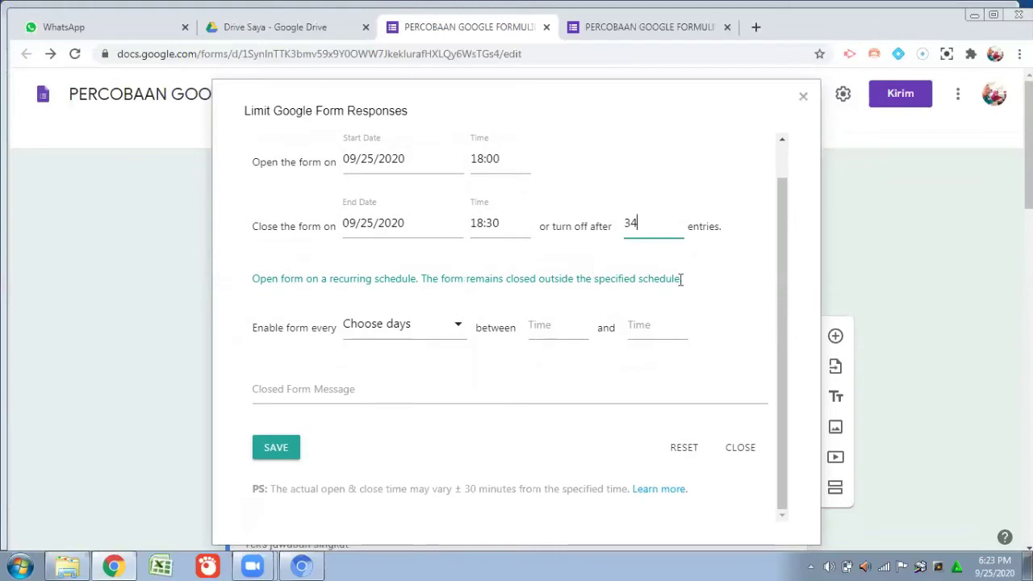
scroll(386, 381, "down", 1)
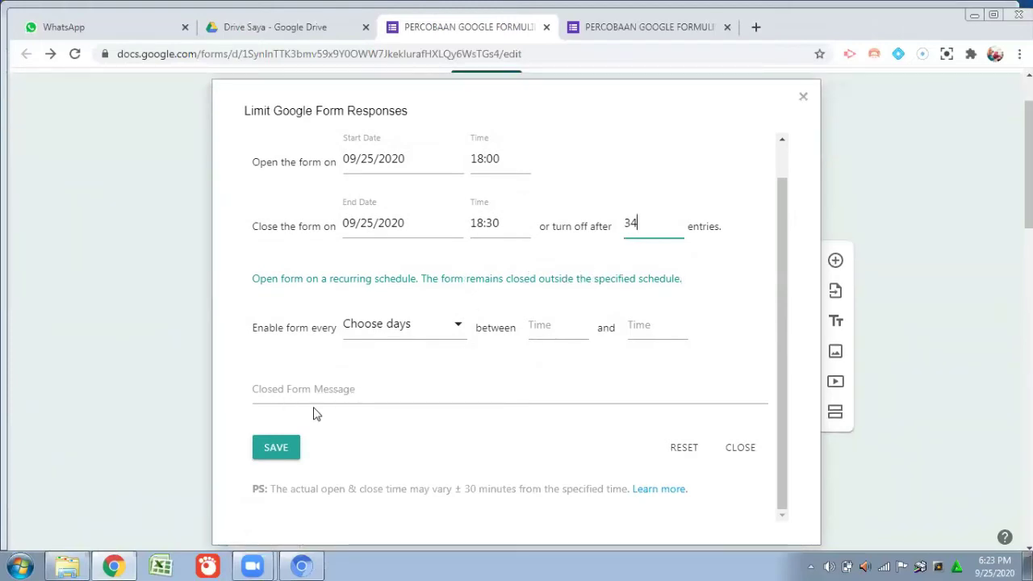
left_click(367, 391)
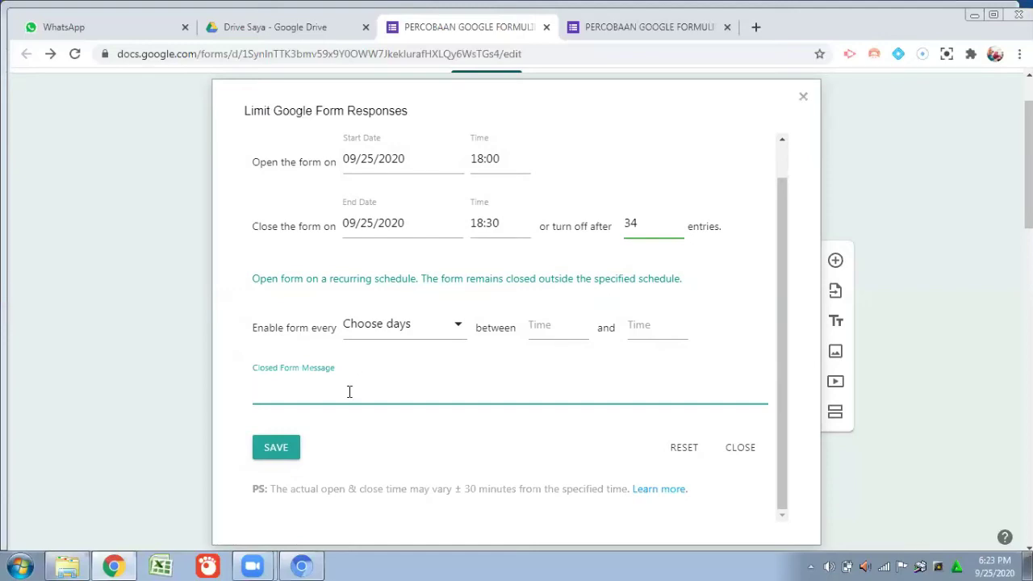
Enter 'UJIAN TELAH SELESAI.' as the closed form message.
type("UJIAN ")
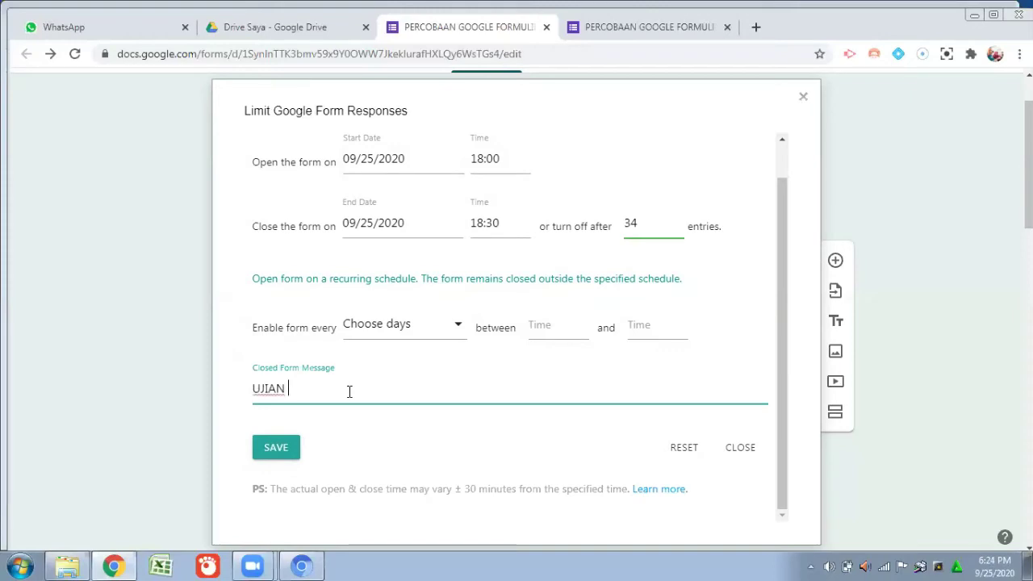
type("TELAH SELESA")
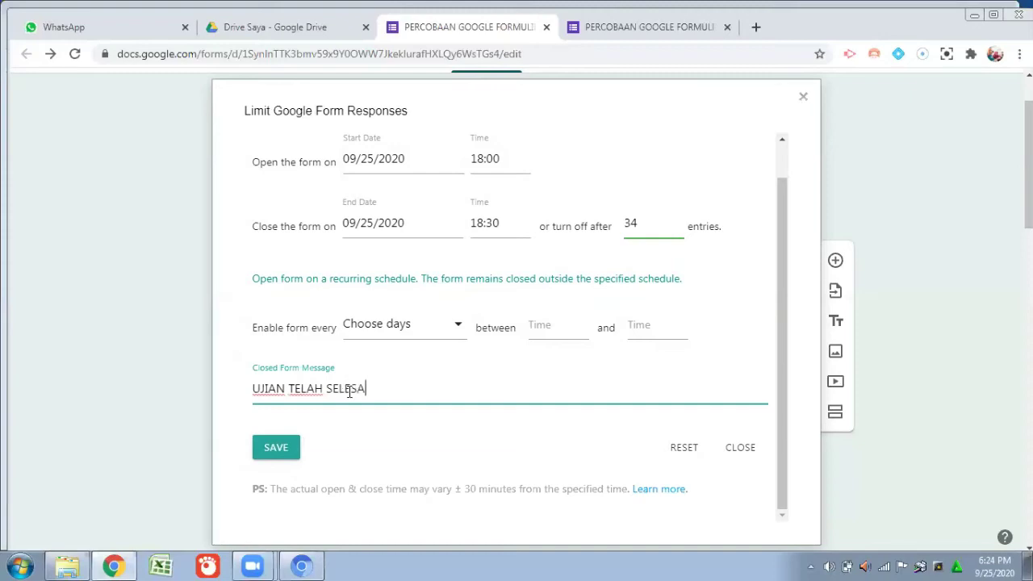
type("I.")
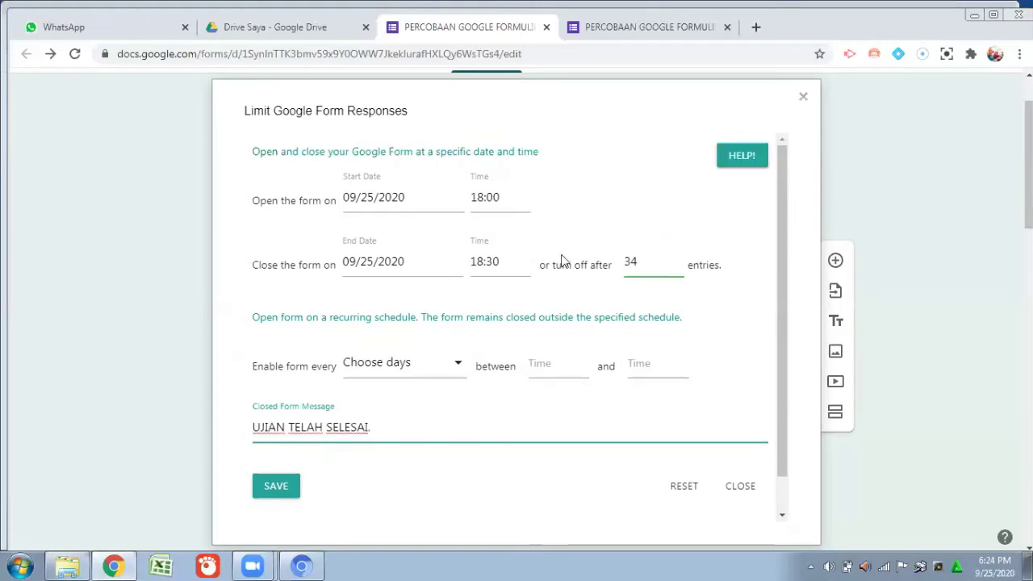
scroll(562, 259, "down", 1)
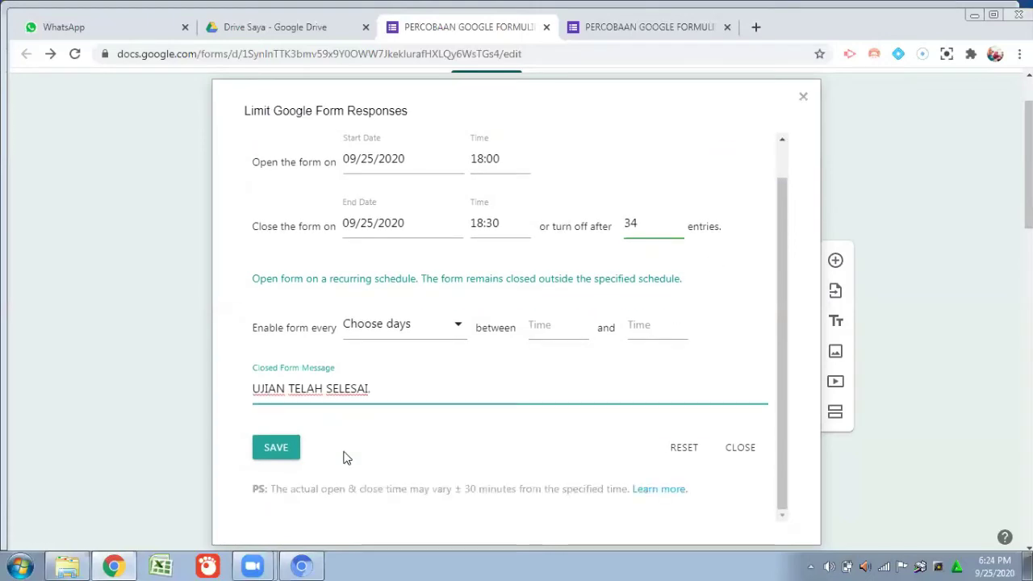
Save the Form Limiter schedule and close the add-on dialog.
left_click(275, 455)
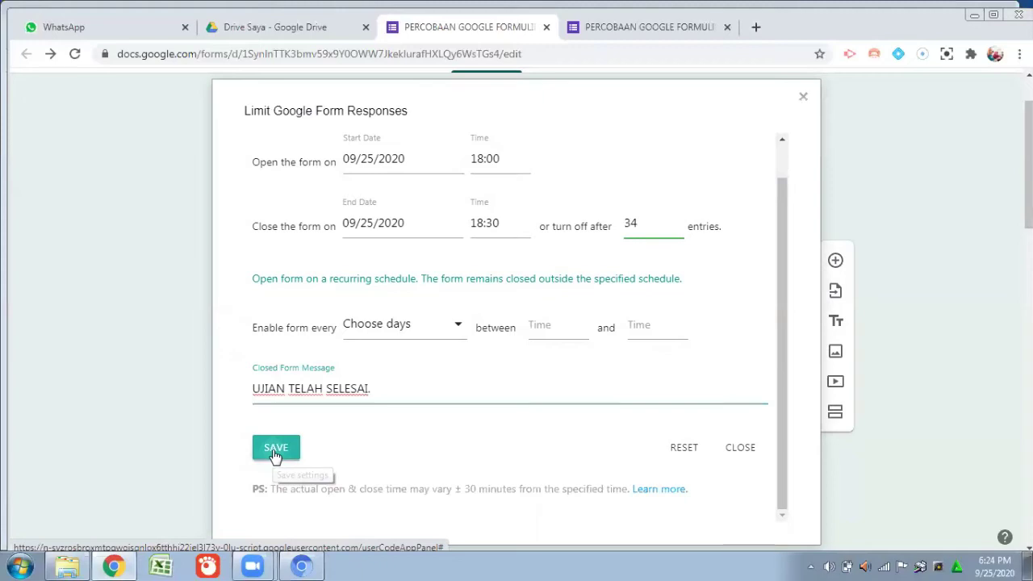
left_click(275, 455)
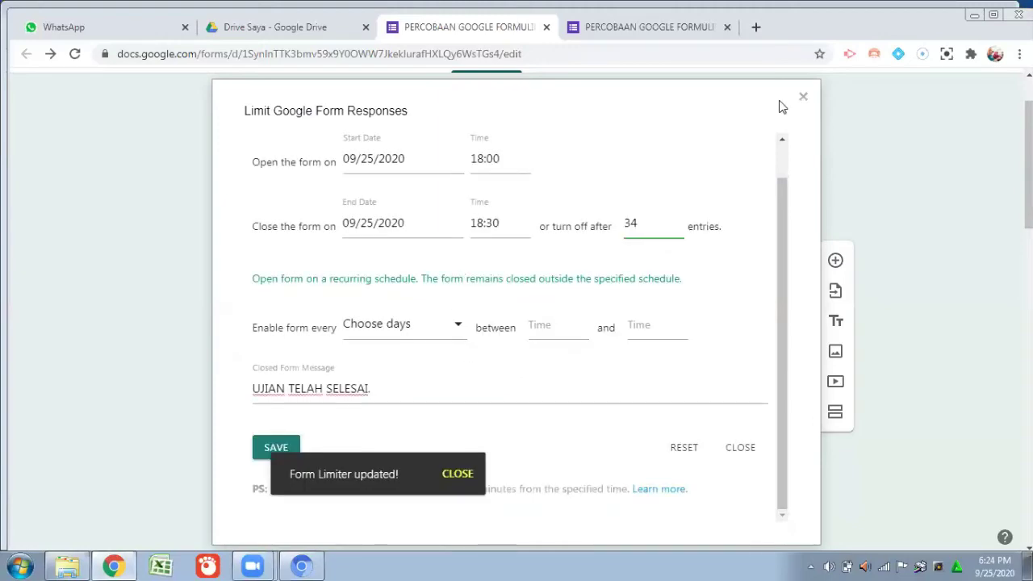
left_click(805, 100)
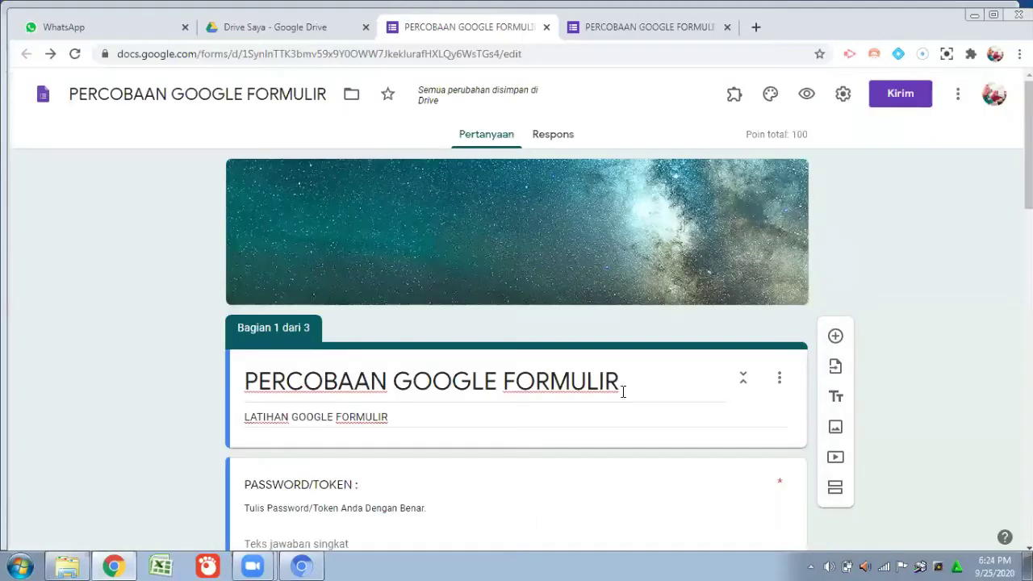
Back in the editor, check the form title and bring up the Kirim send dialog.
left_click(649, 379)
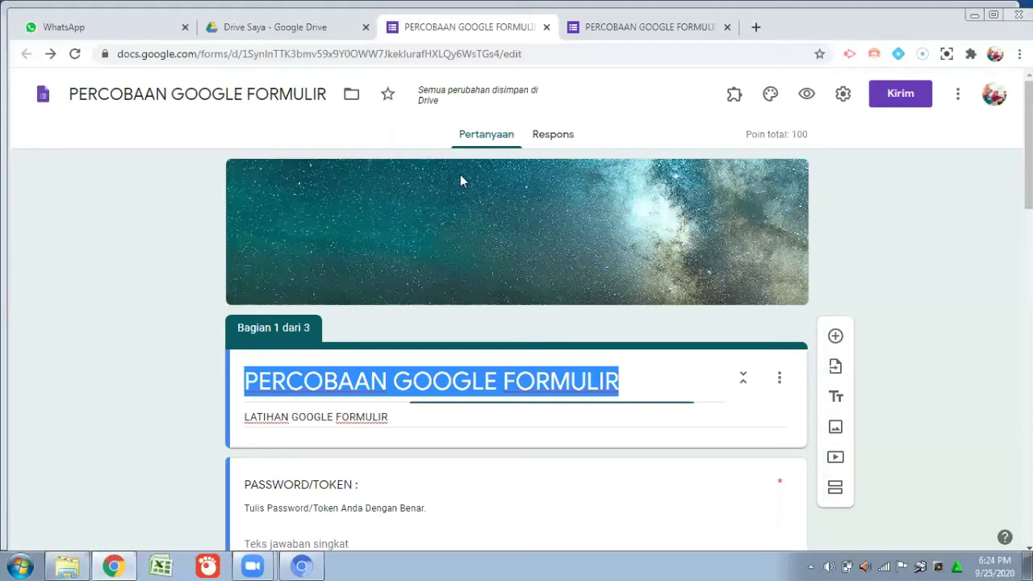
left_click(651, 376)
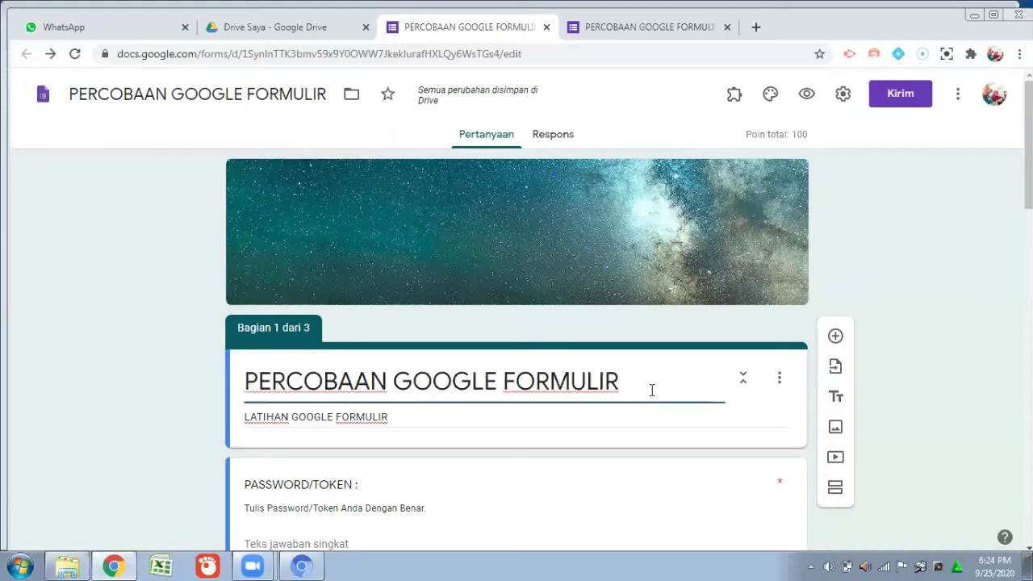
scroll(652, 389, "down", 2)
scroll(657, 380, "up", 1)
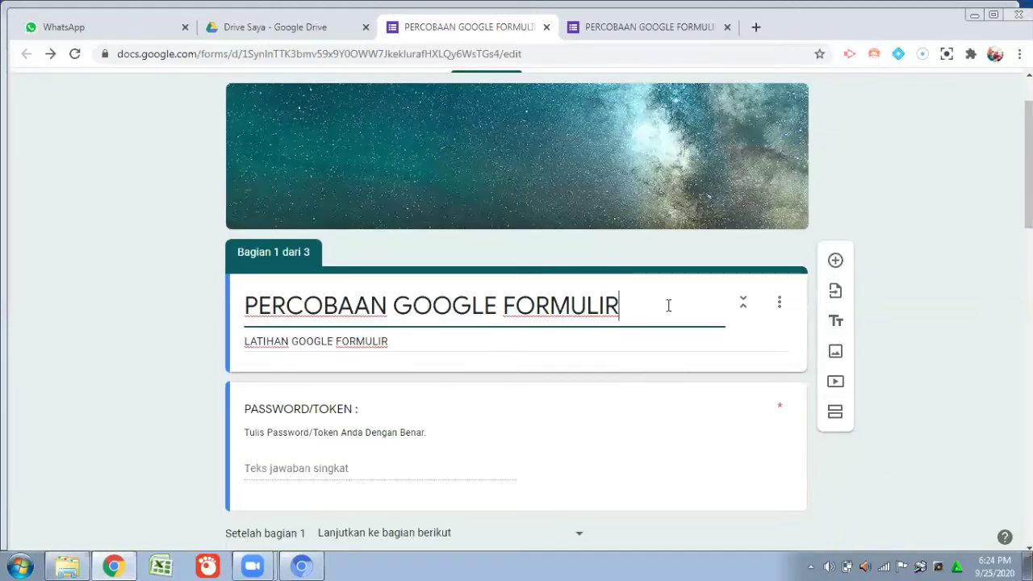
scroll(665, 305, "up", 1)
left_click(910, 98)
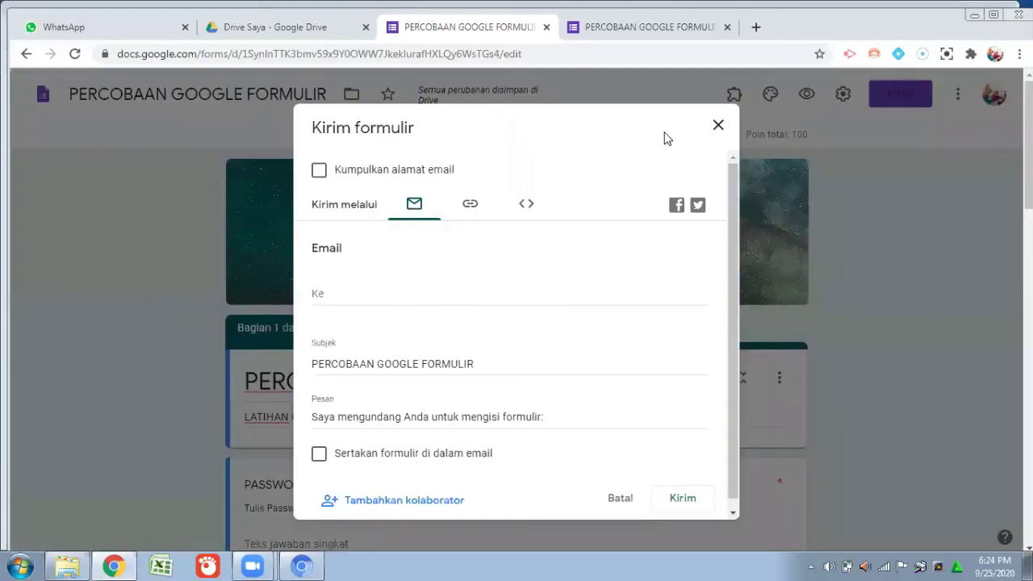
Copy the form's shortened link and go to the WhatsApp Web tab.
left_click(471, 207)
left_click(319, 303)
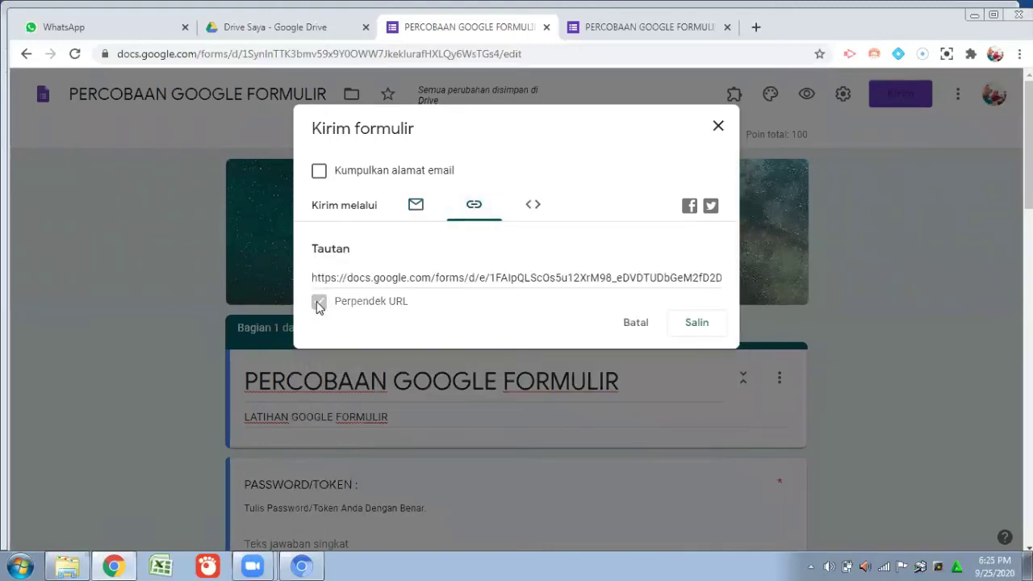
left_click(696, 324)
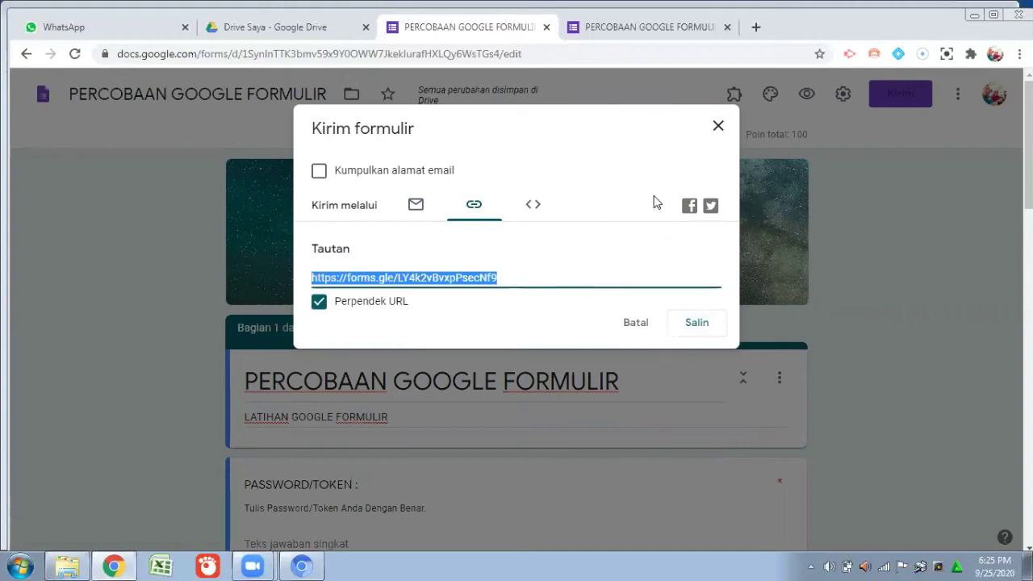
left_click(117, 31)
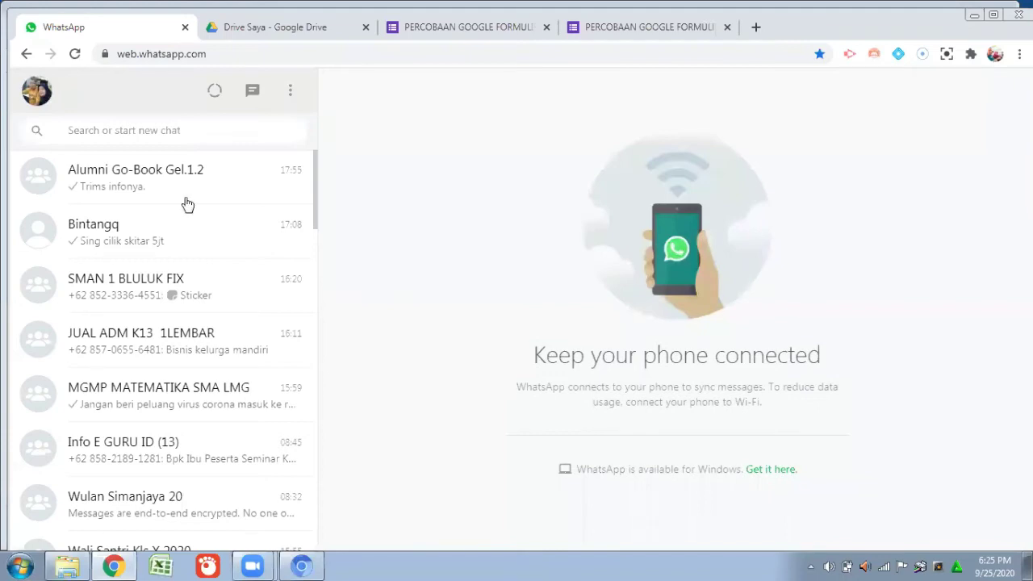
Browse the WhatsApp chat list, looking through a group chat and another conversation.
scroll(187, 203, "down", 1)
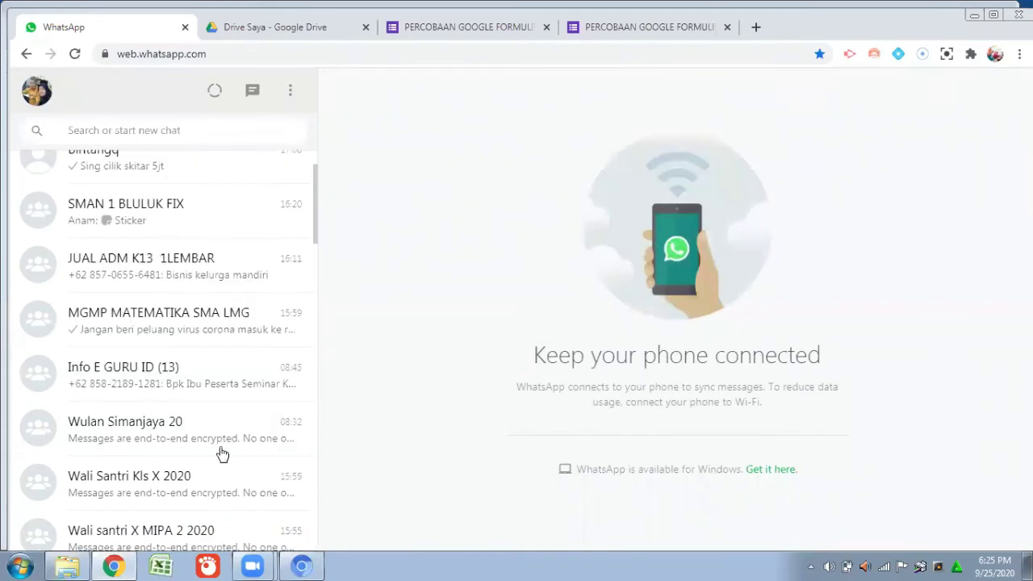
scroll(223, 454, "down", 3)
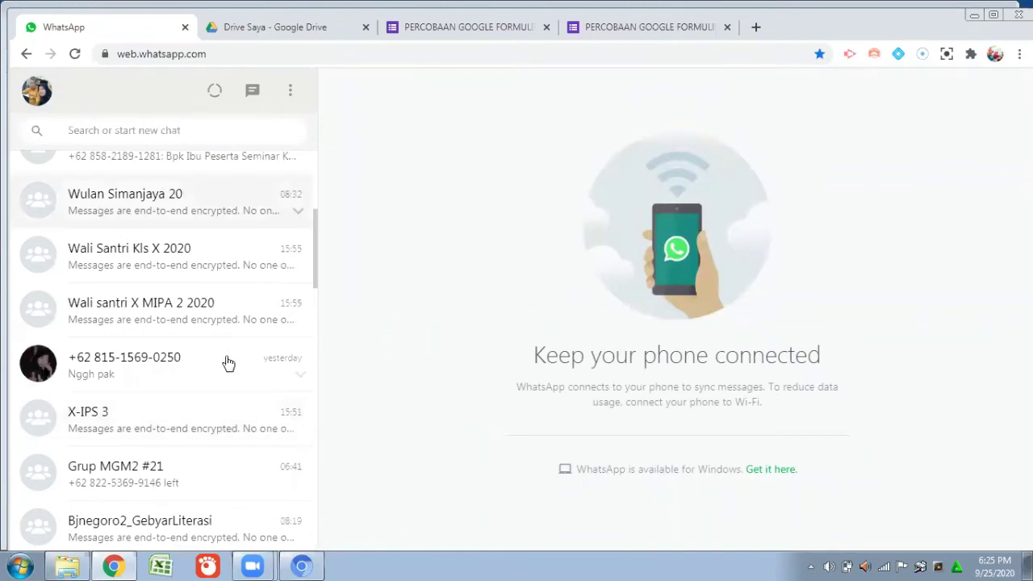
scroll(173, 362, "up", 4)
left_click(242, 339)
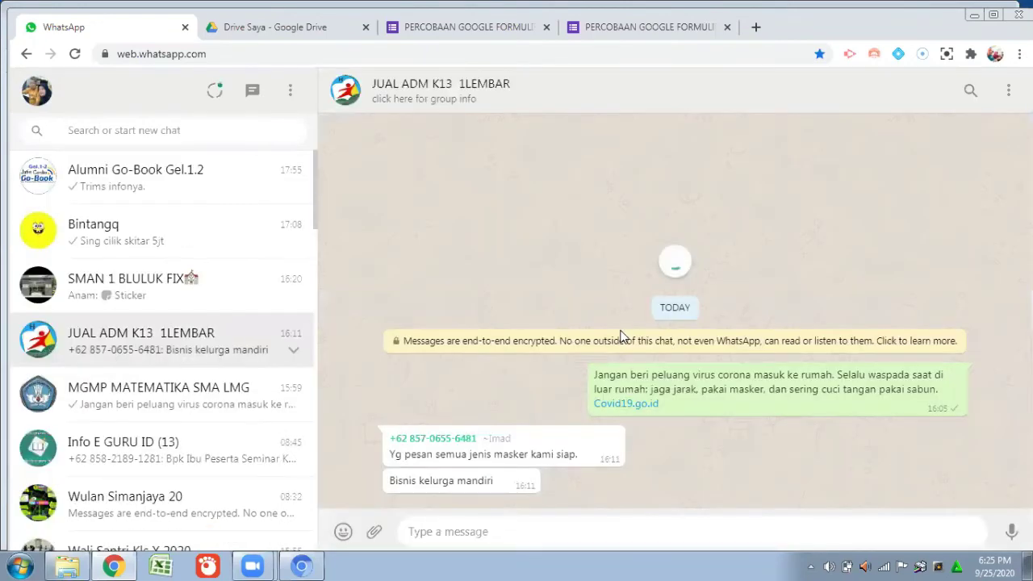
left_click(179, 243)
scroll(213, 295, "down", 3)
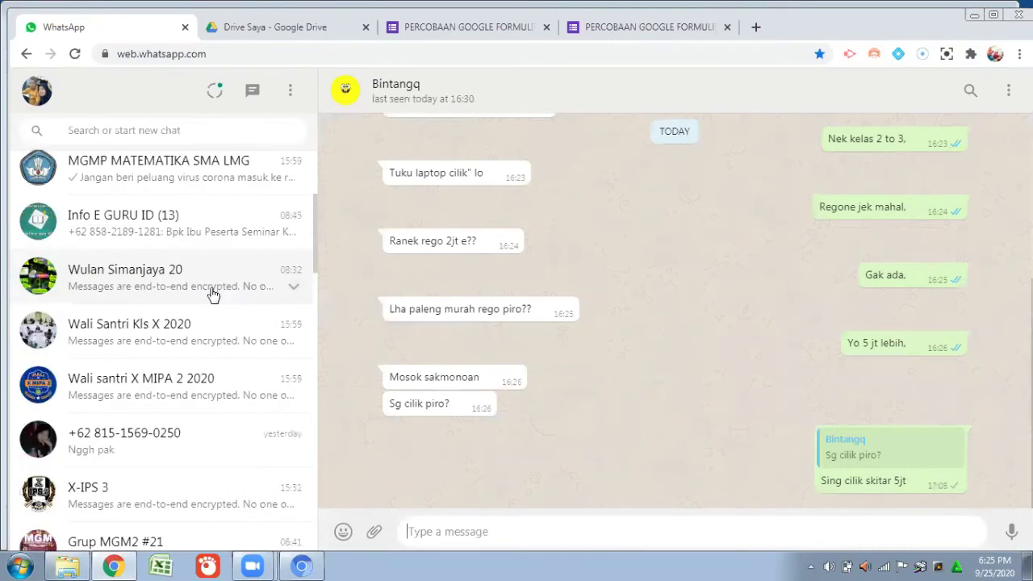
scroll(213, 295, "down", 3)
scroll(210, 295, "down", 2)
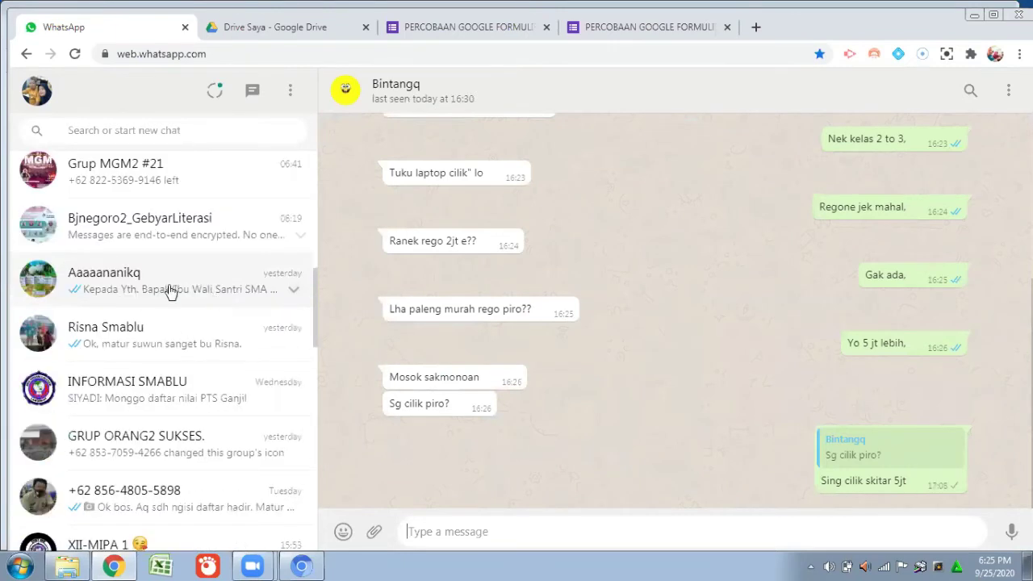
Paste the forms.gle quiz link into the chosen chat and send it.
left_click(123, 278)
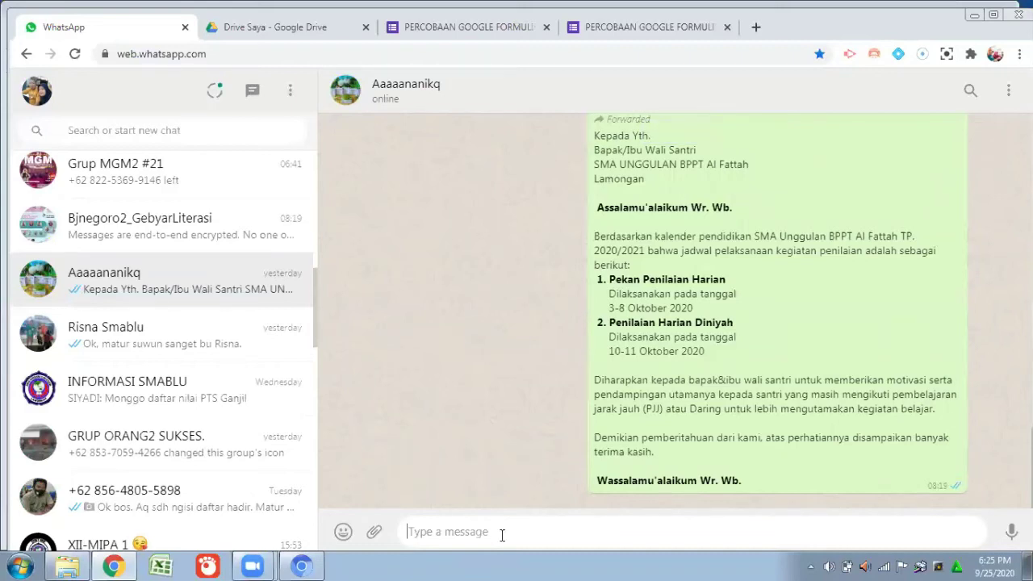
type("https://forms.gle/LY4k2vBvxpPsecNf9")
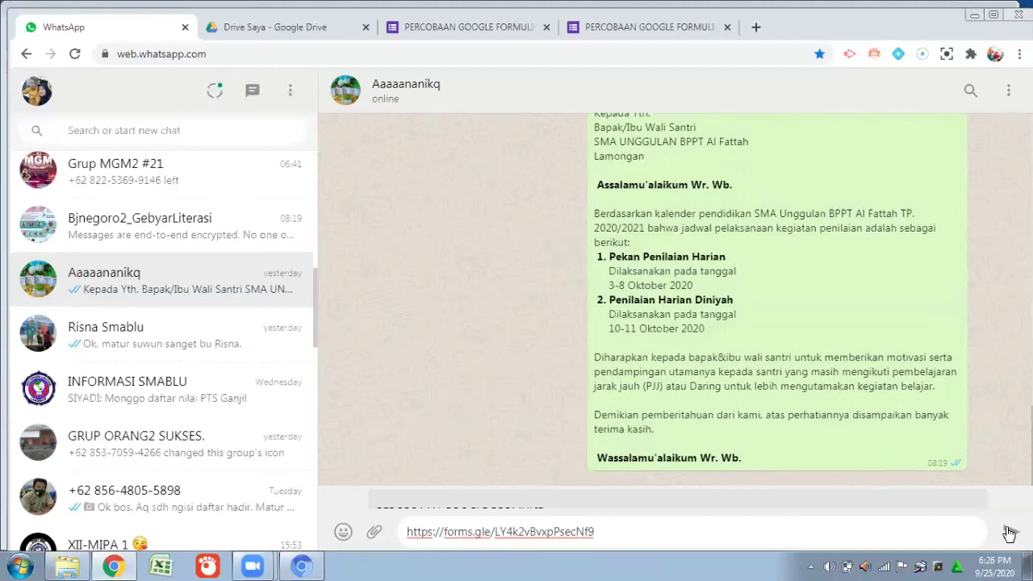
left_click(1010, 531)
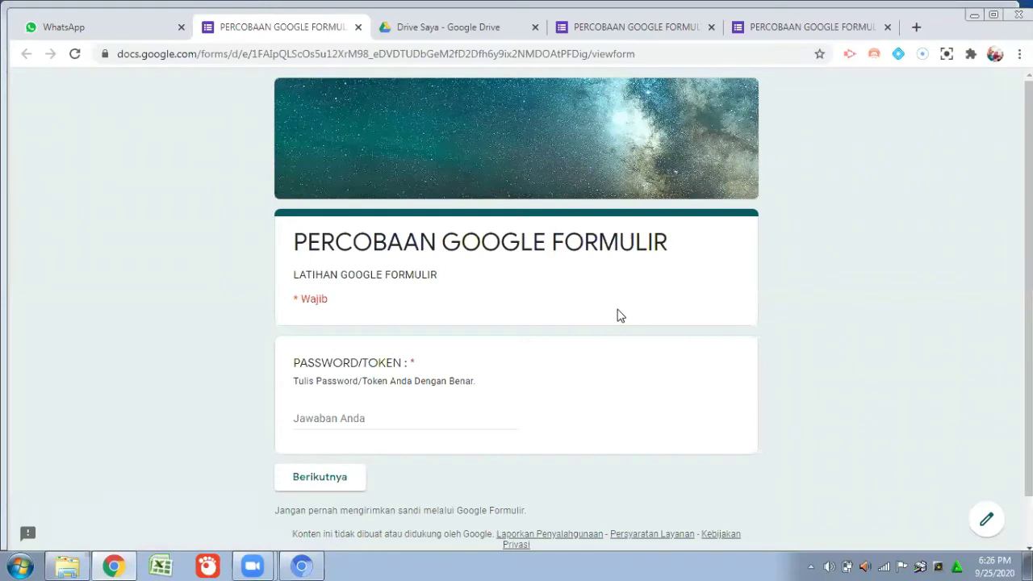
Enter the exam token in the PASSWORD/TOKEN field, fixing a mistyped letter, and proceed to IDENTITAS SISWA.
scroll(603, 330, "down", 1)
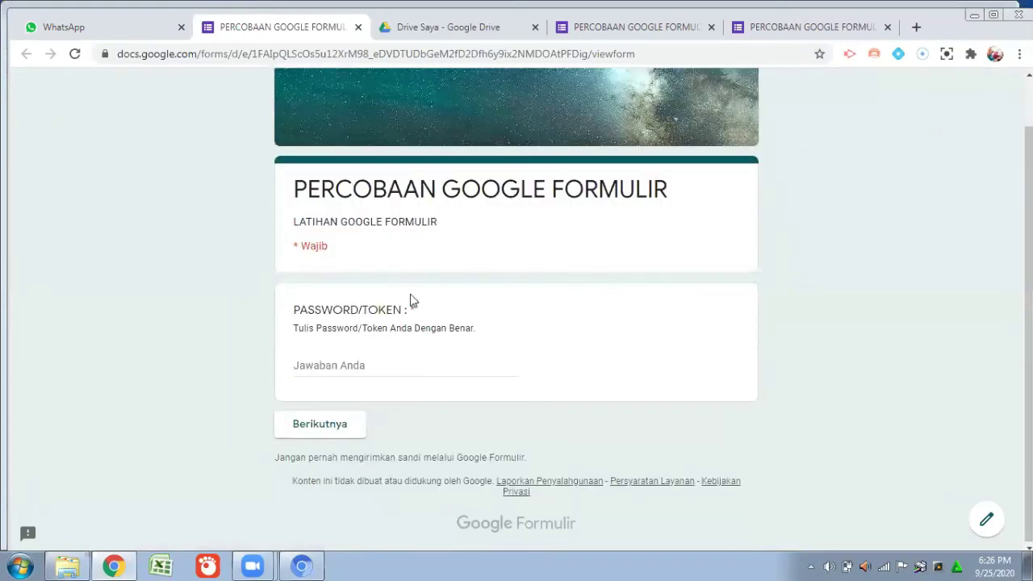
scroll(556, 288, "up", 1)
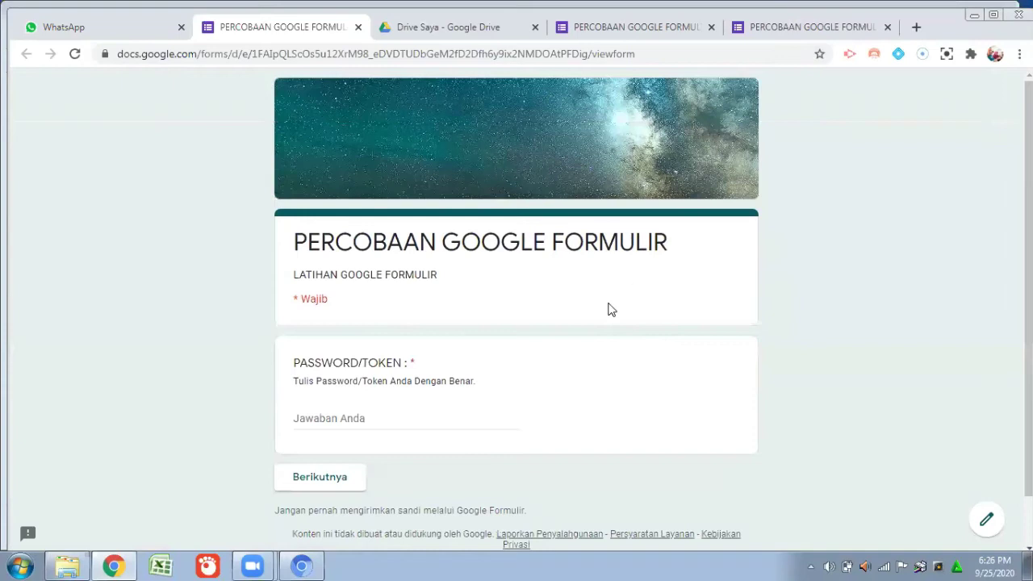
scroll(580, 334, "down", 1)
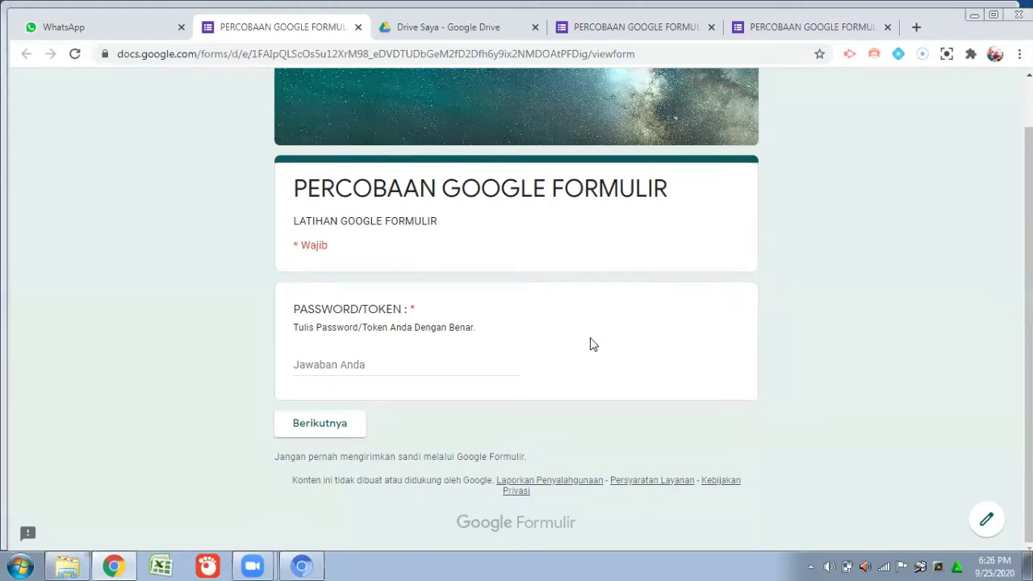
left_click(379, 364)
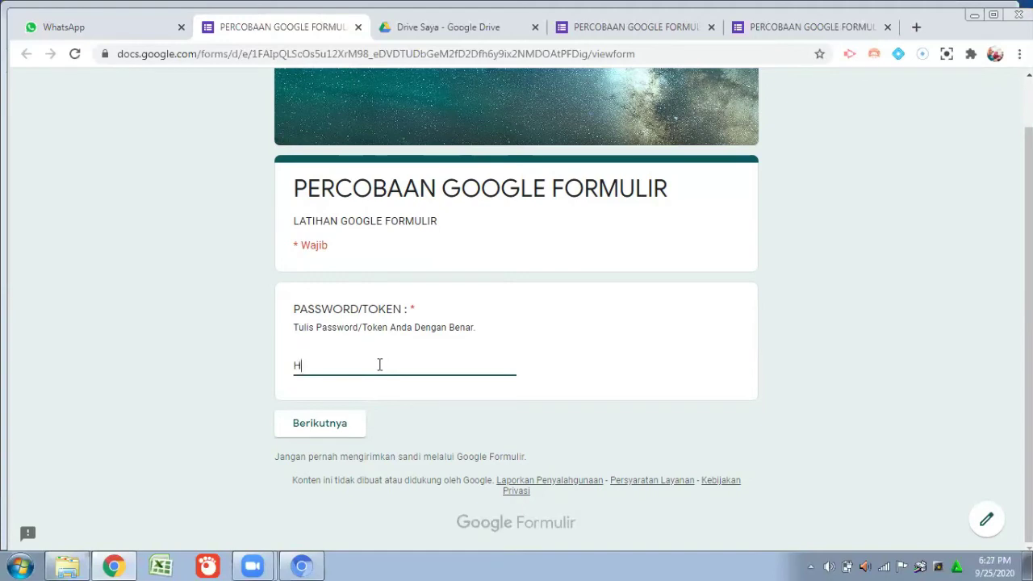
key("BackSpace")
left_click(342, 430)
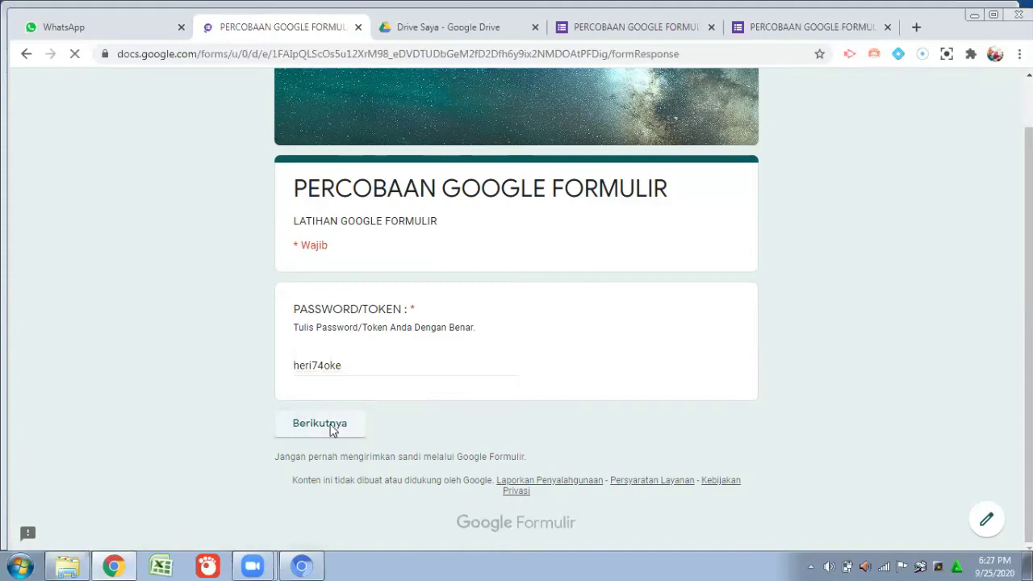
scroll(404, 333, "down", 1)
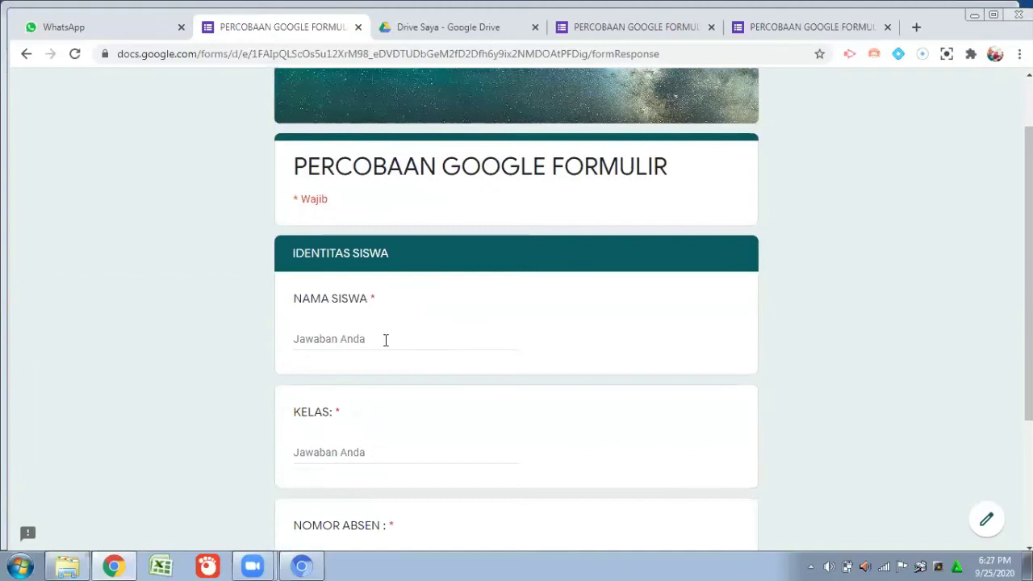
Fill in the student's name, class XI IPA 2 and roll number 12, then continue to the questions.
left_click(379, 338)
type("HERI")
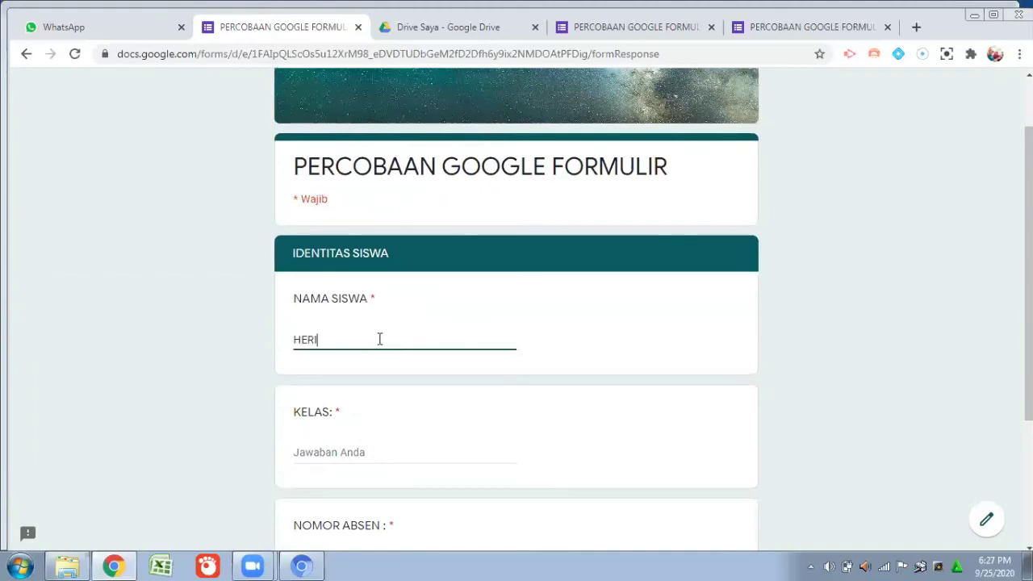
left_click(341, 453)
type("XI")
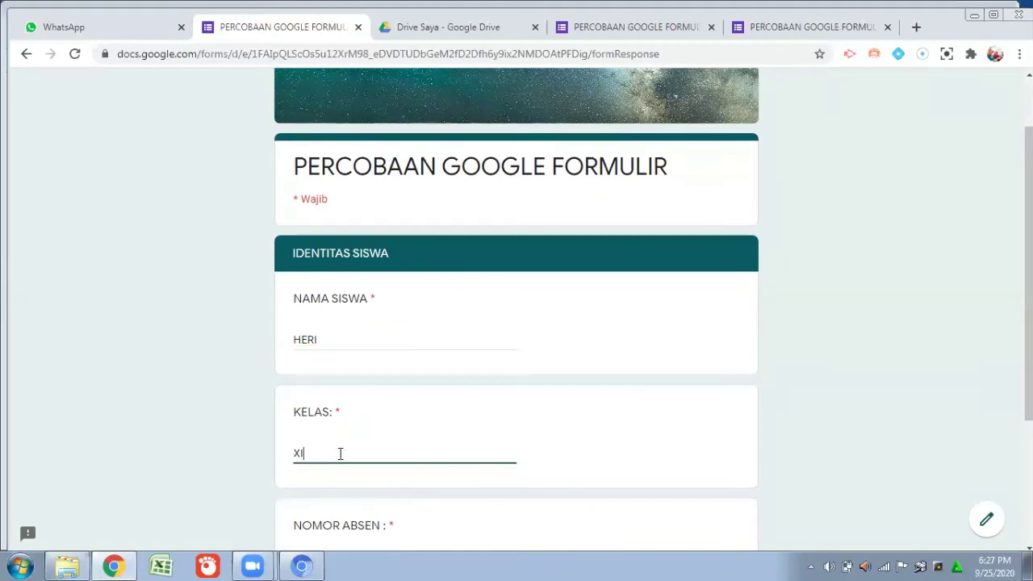
type(" IPA 2")
scroll(311, 460, "down", 2)
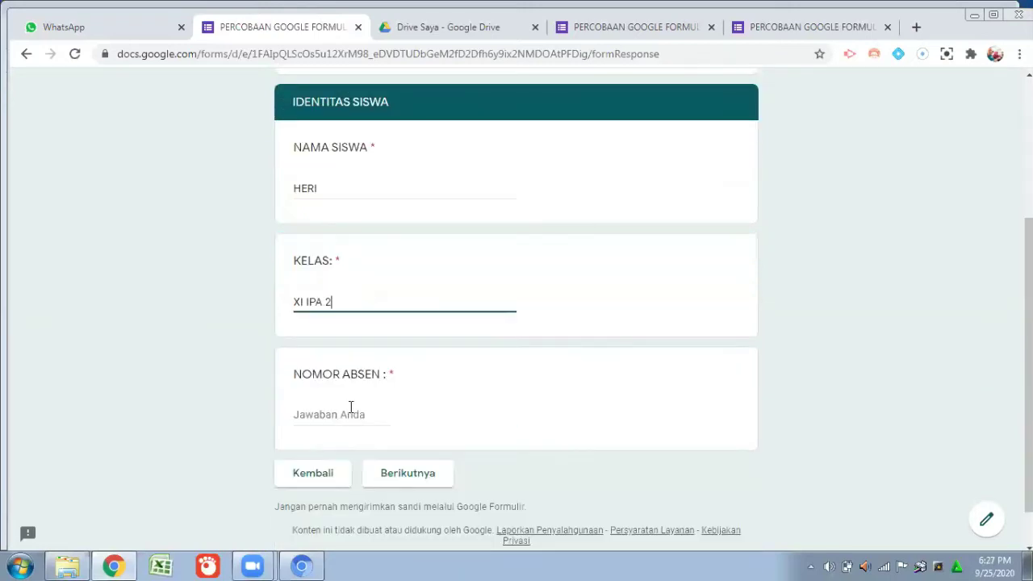
left_click(348, 416)
type("12")
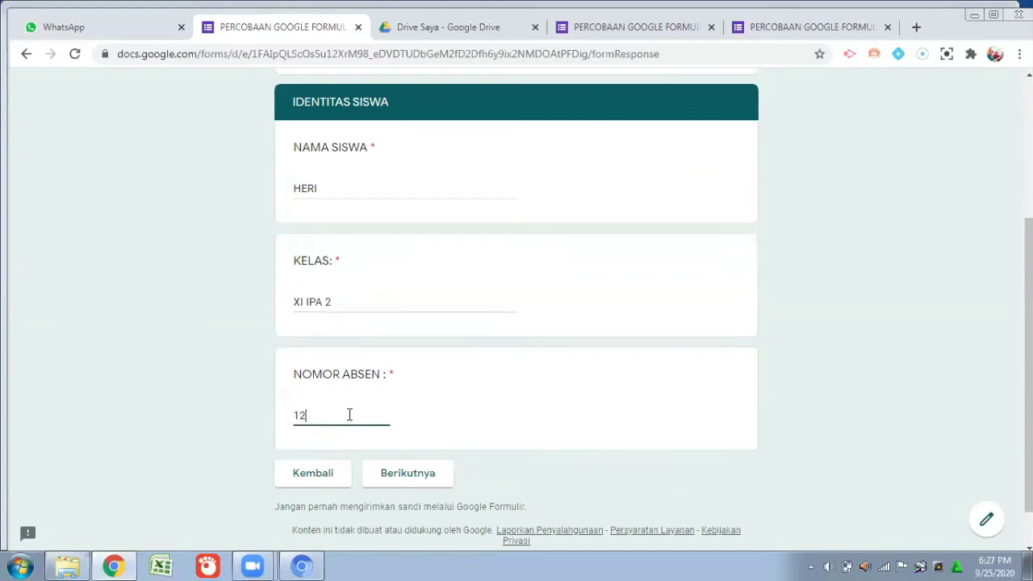
scroll(363, 442, "down", 1)
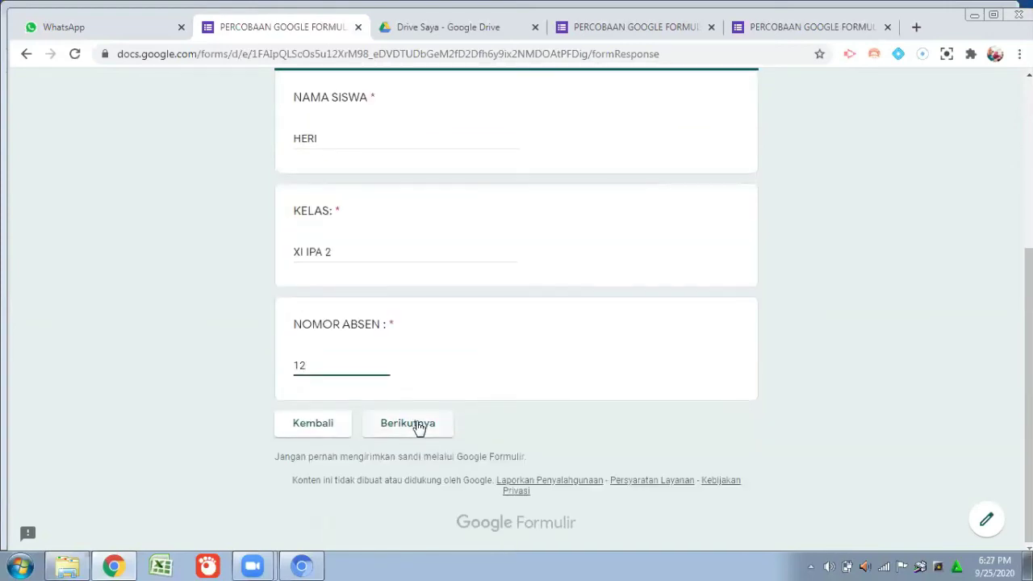
left_click(418, 428)
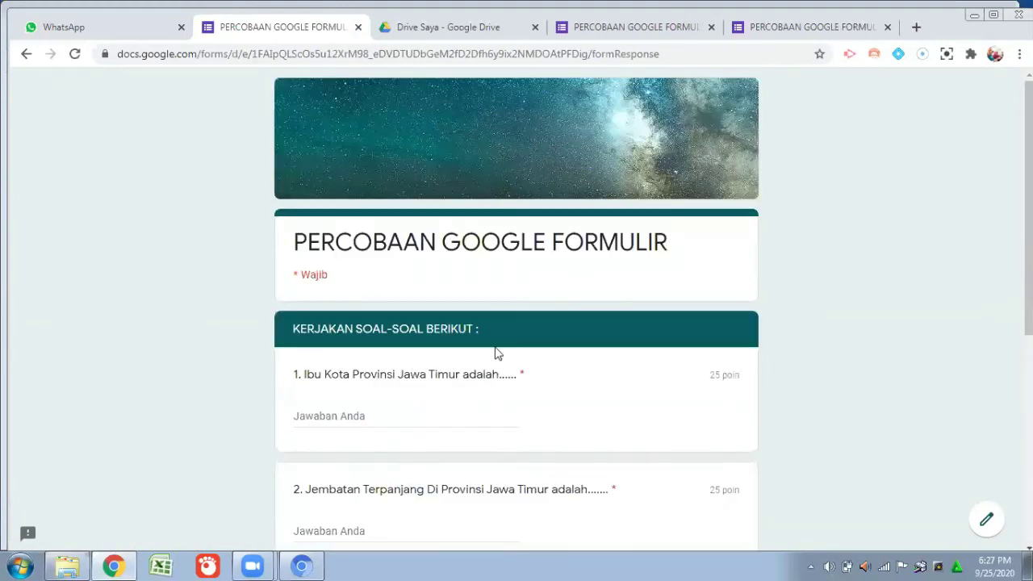
Answer questions 1–4 with SURABAYA, SURAMADU, cos X and 6X, and submit the quiz.
scroll(495, 355, "down", 1)
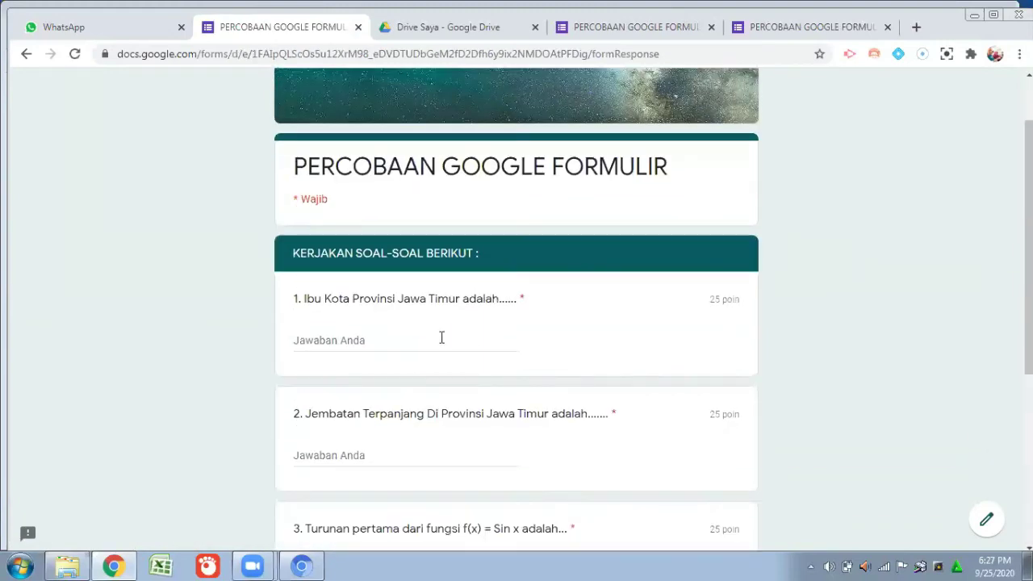
left_click(391, 339)
type("S")
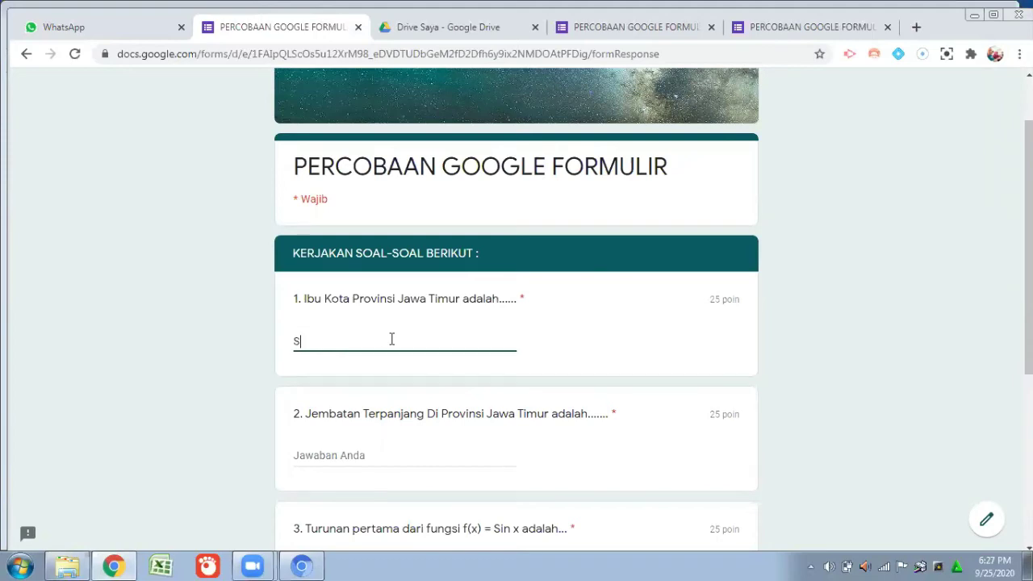
type("URABAYA")
scroll(428, 355, "down", 1)
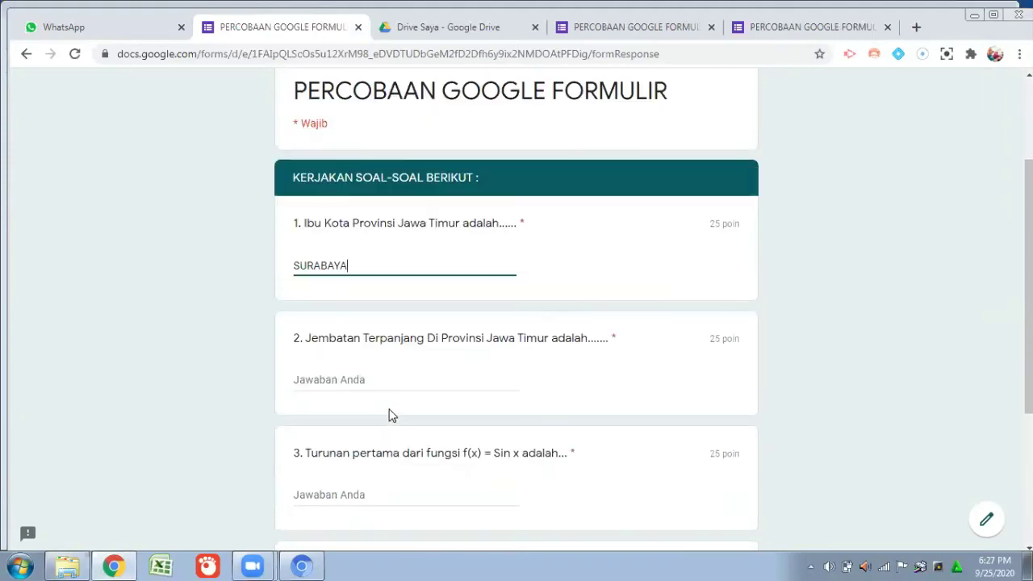
left_click(393, 379)
type("S")
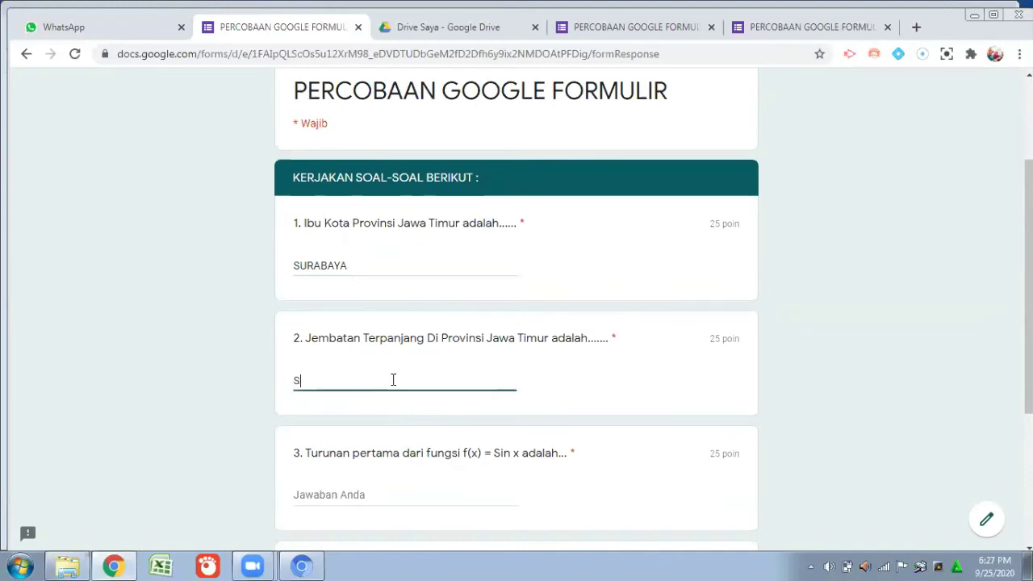
type("URAMADU")
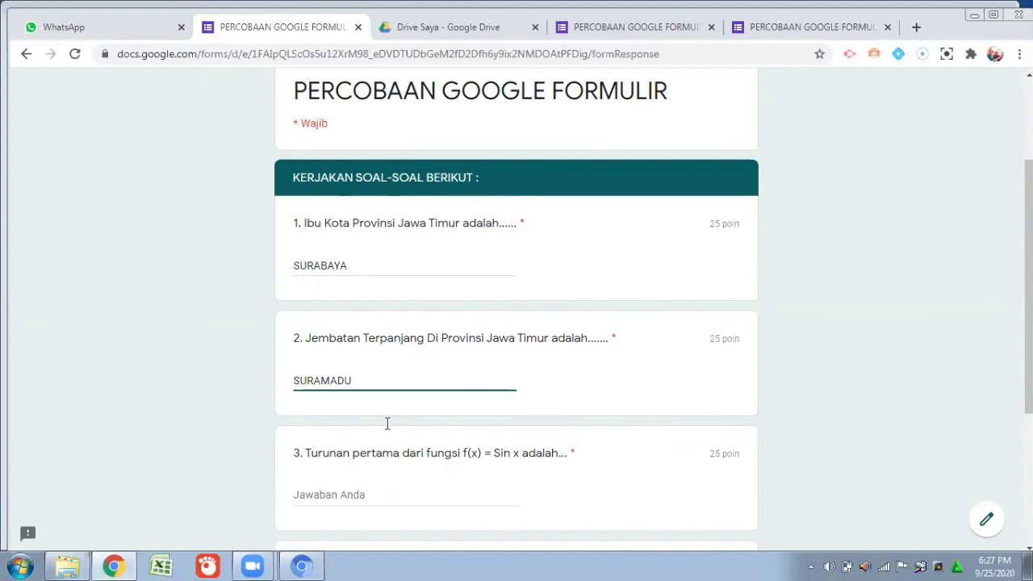
scroll(386, 423, "down", 1)
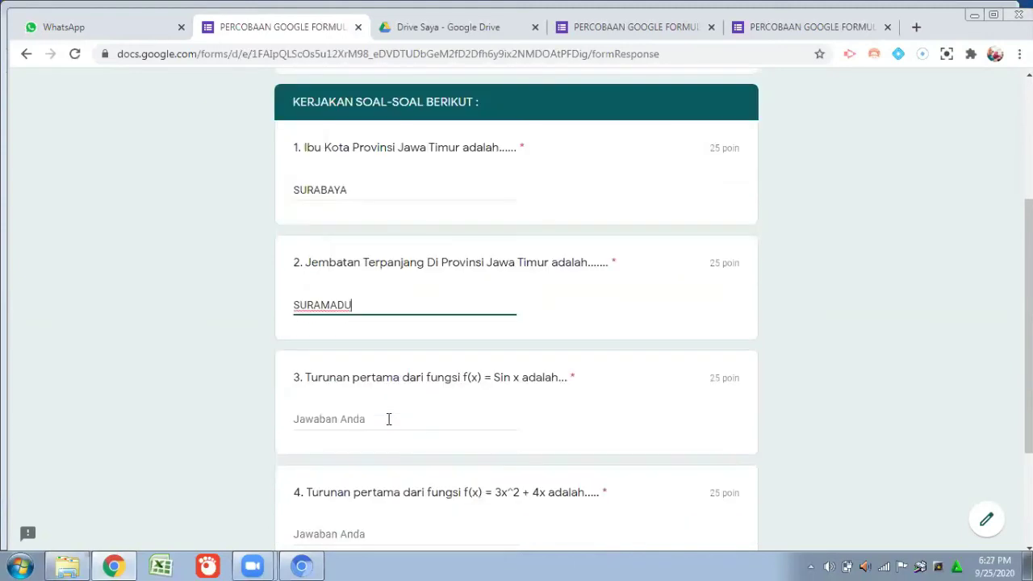
left_click(388, 419)
type("cos X")
scroll(426, 438, "down", 2)
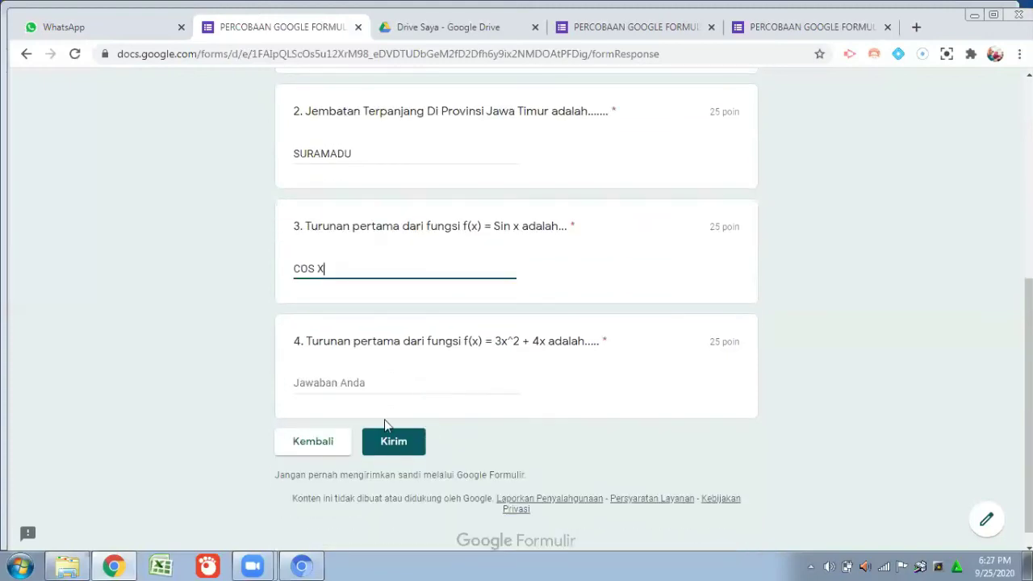
left_click(353, 377)
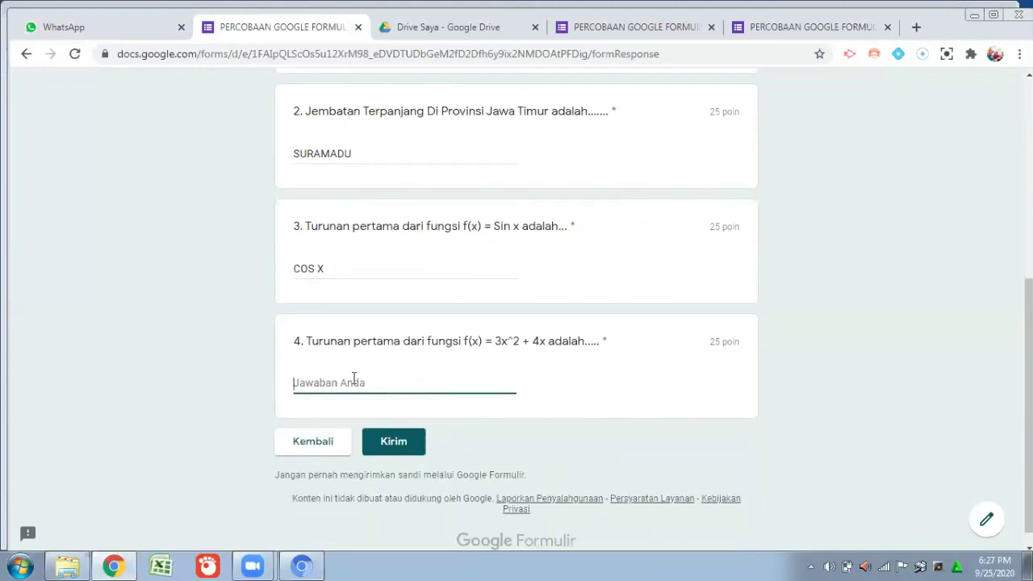
type("6X")
left_click(394, 442)
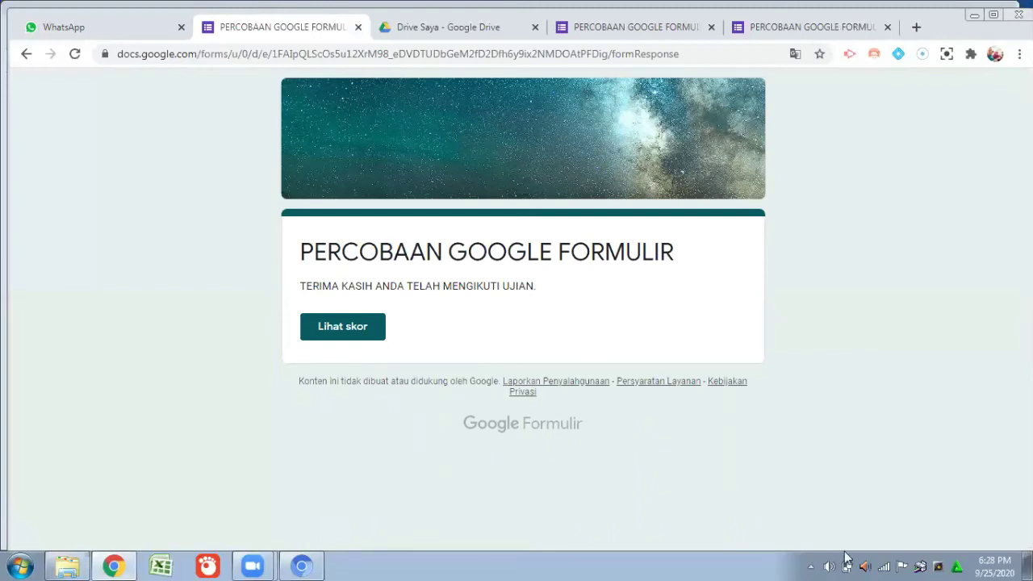
Go back to the form editor tab, where the Kirim formulir dialog shows the shortened link.
mouse_move(978, 562)
left_click(638, 26)
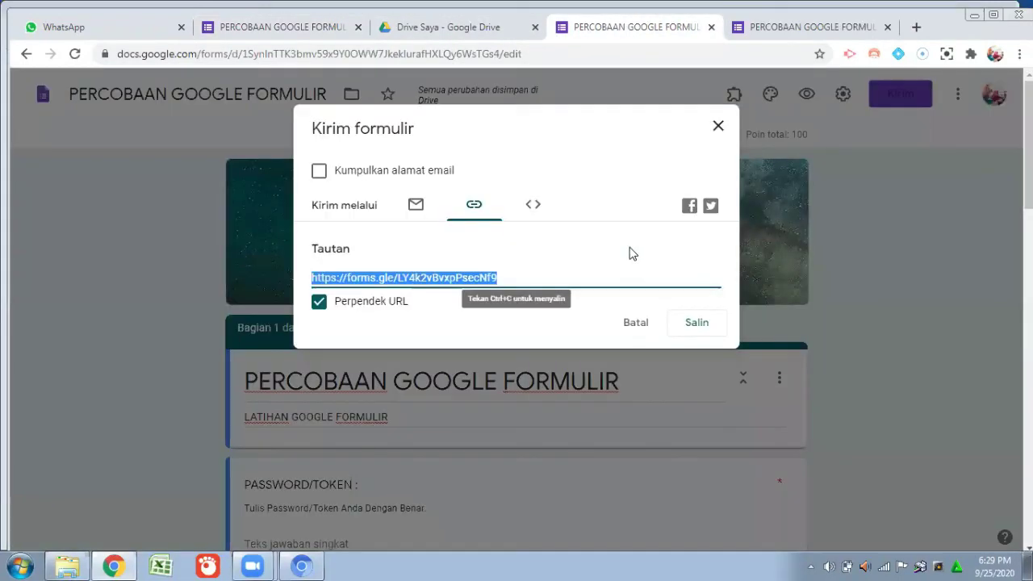
Close the Kirim formulir dialog and scroll through the editor, which now shows 1 response.
left_click(718, 127)
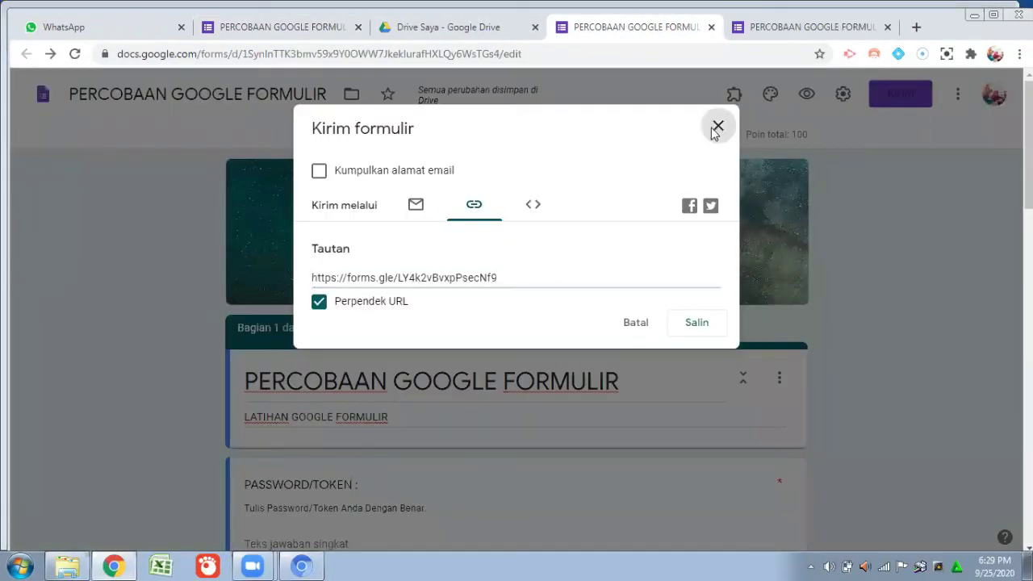
left_click(717, 127)
scroll(668, 277, "down", 1)
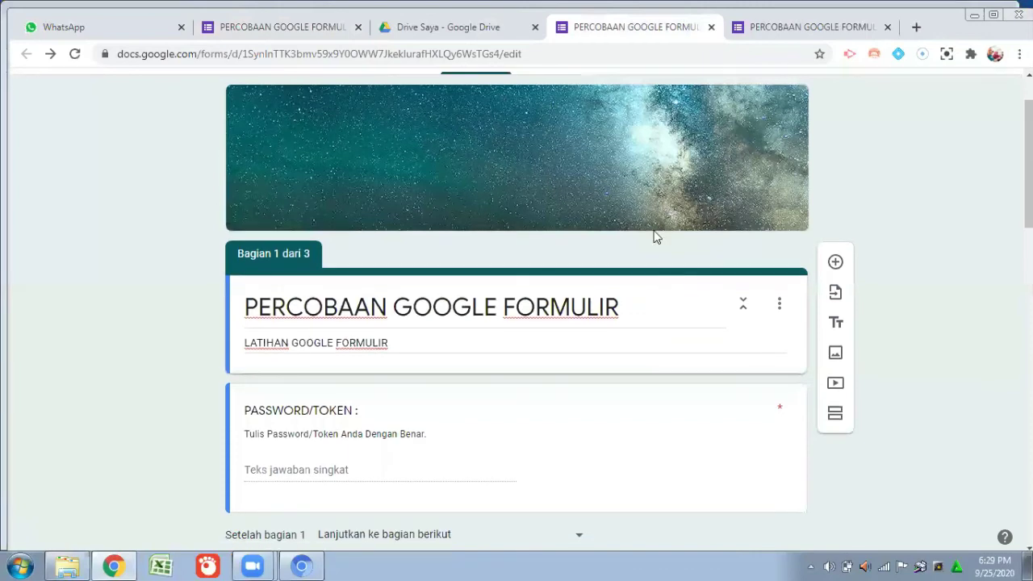
scroll(538, 147, "up", 1)
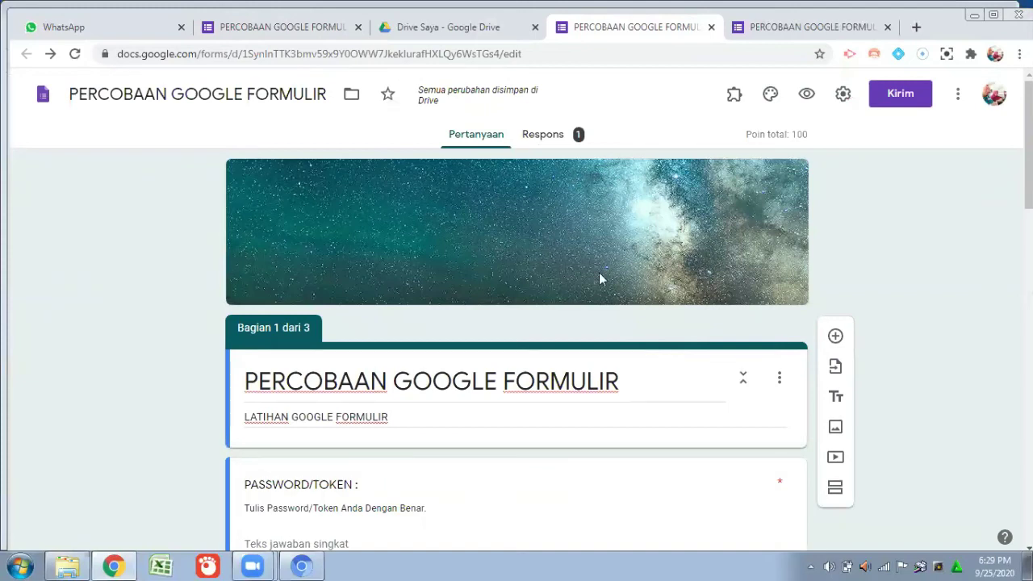
scroll(616, 384, "down", 1)
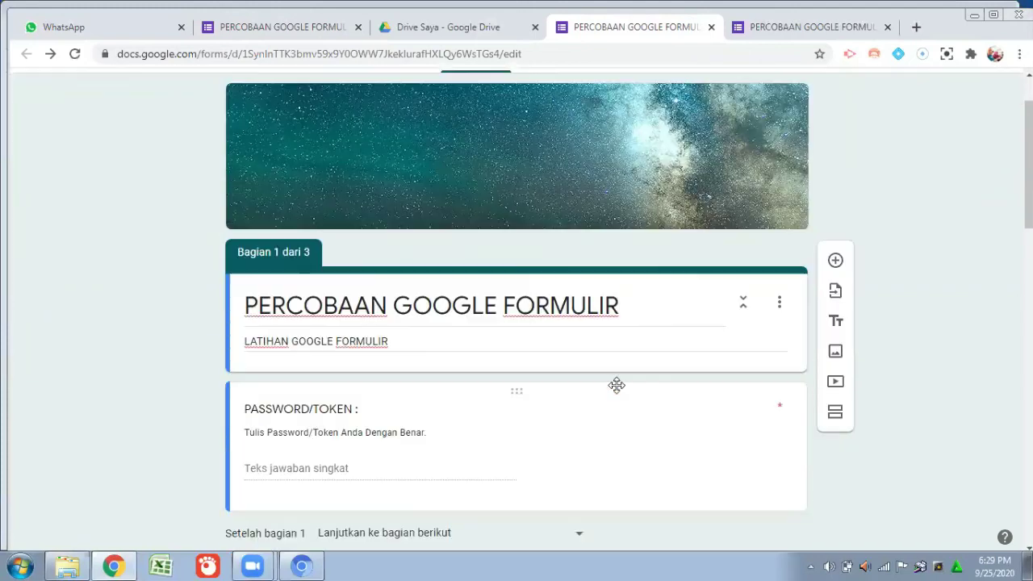
scroll(606, 375, "down", 3)
scroll(613, 322, "up", 1)
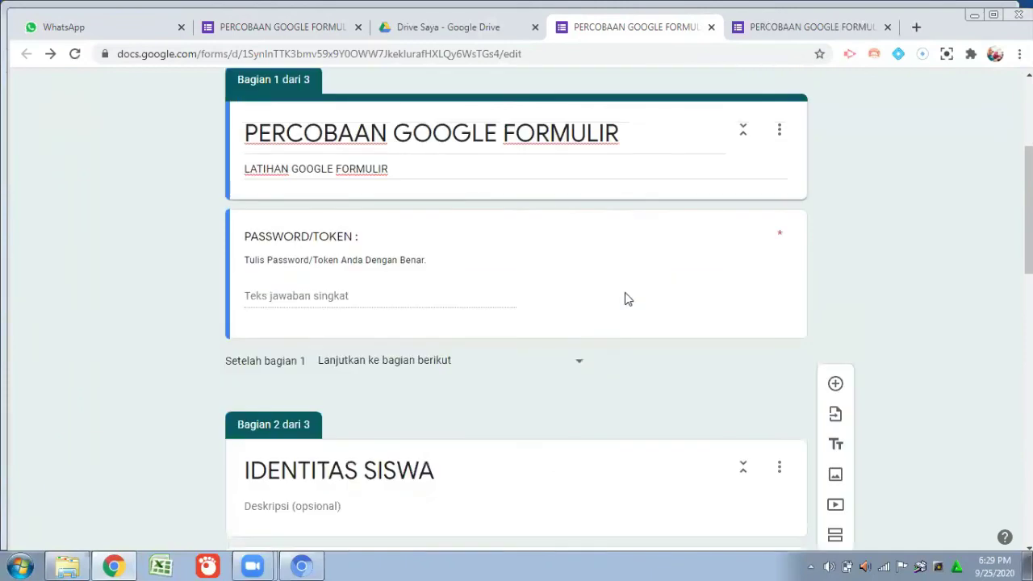
scroll(652, 161, "up", 3)
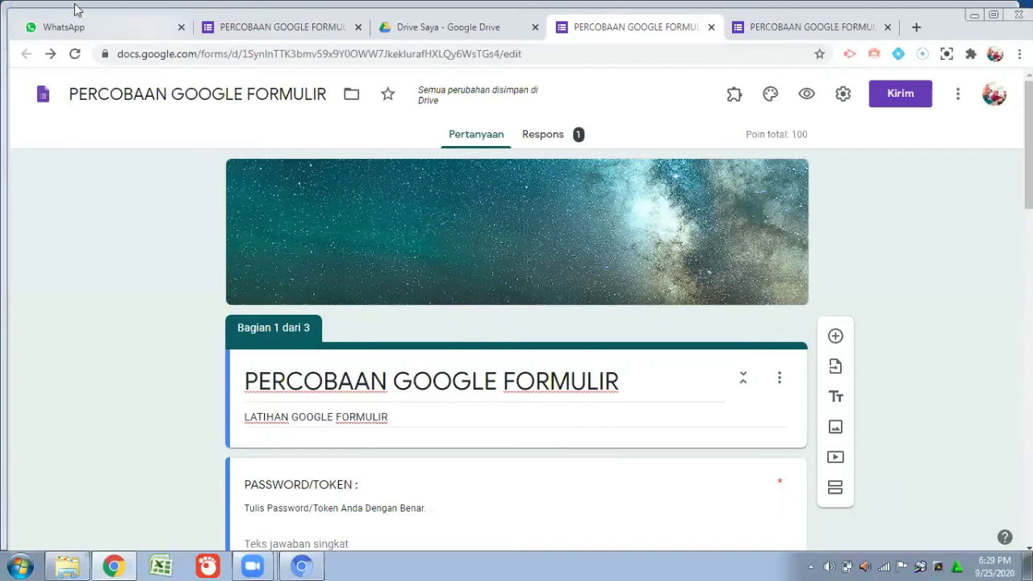
Open the forms.gle quiz link from the WhatsApp chat in a new tab.
left_click(91, 31)
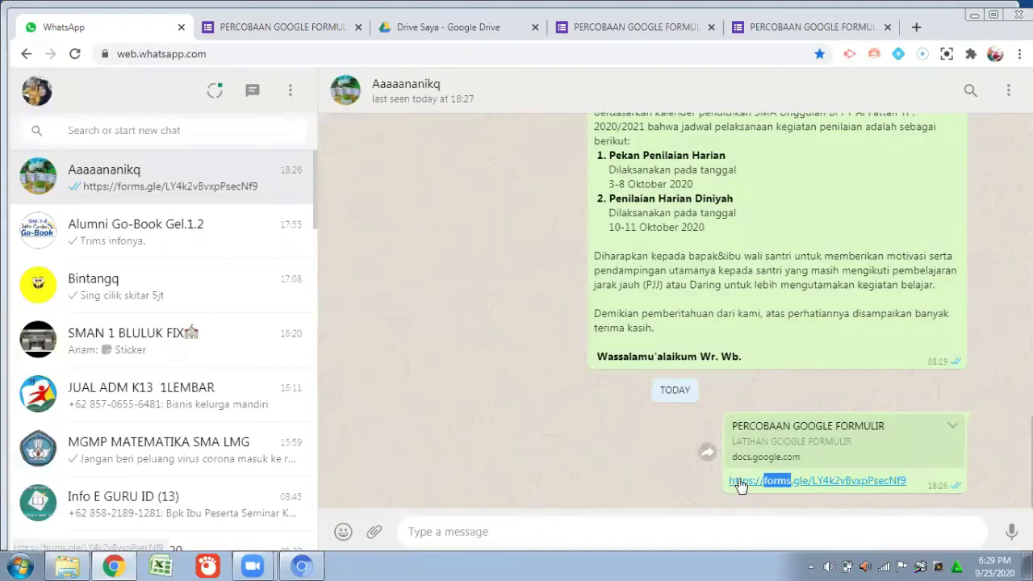
left_click(839, 481)
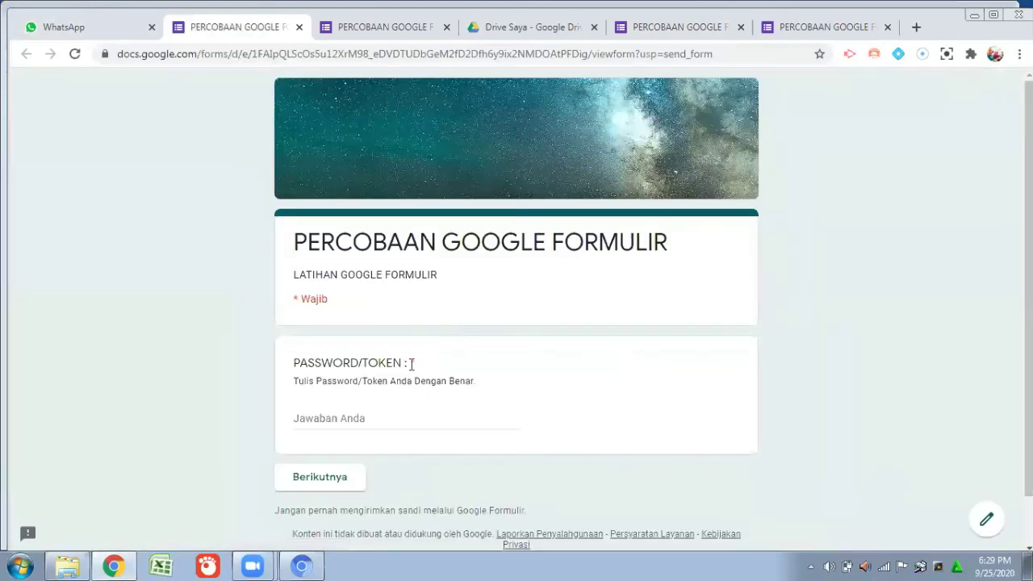
Enter the exam token in PASSWORD/TOKEN, correcting a wrong entry, and move to the identity section.
scroll(367, 362, "down", 1)
left_click(394, 356)
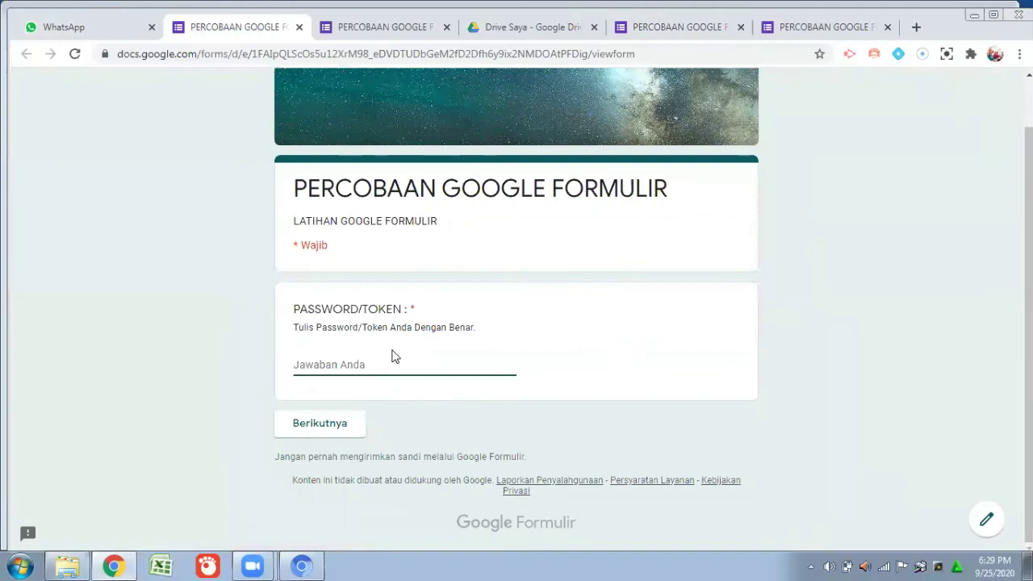
type("suhart")
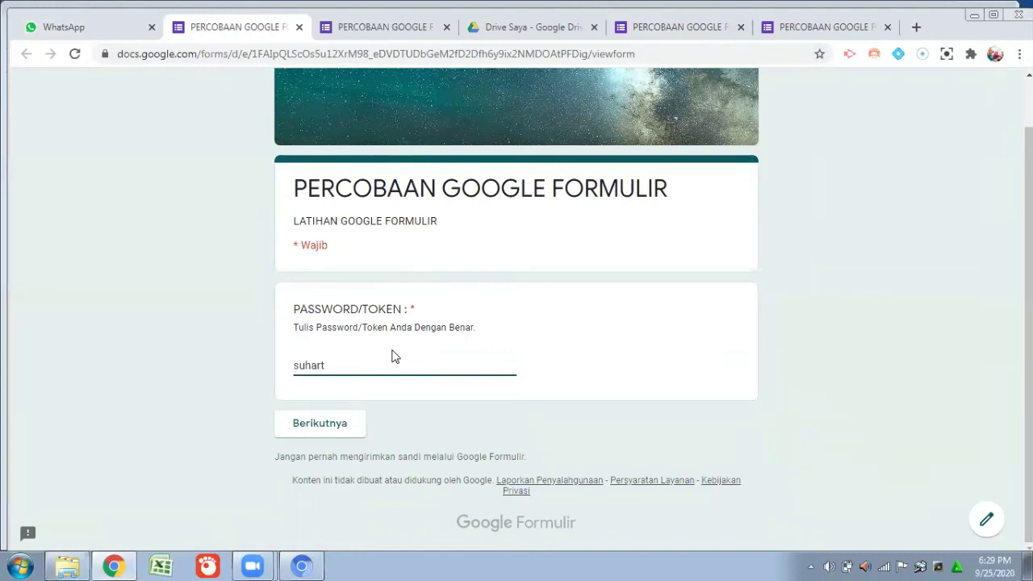
key("BackSpace")
key("BackSpace")
key("BackSpace")
key("BackSpace")
key("BackSpace")
key("BackSpace")
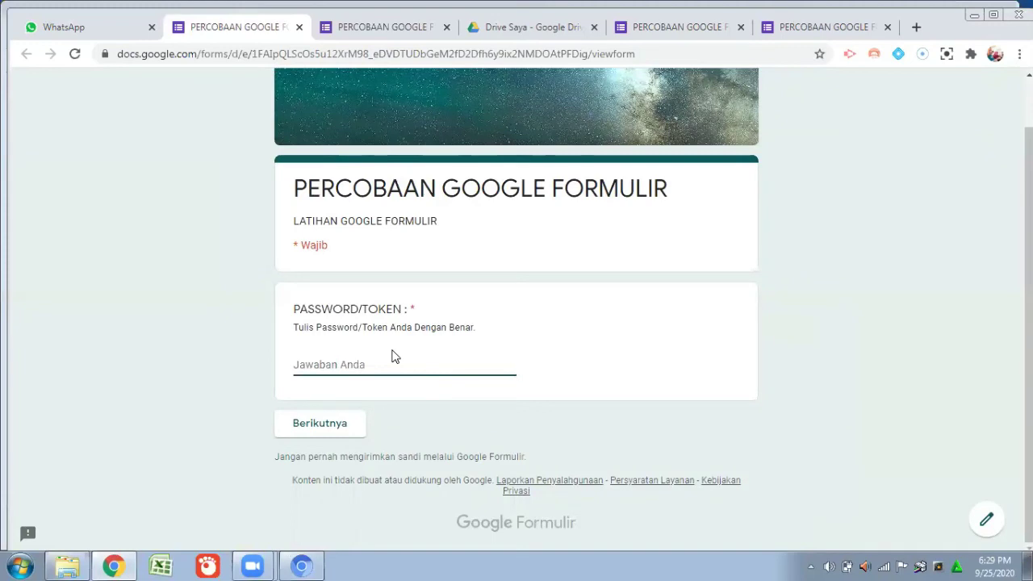
left_click(322, 420)
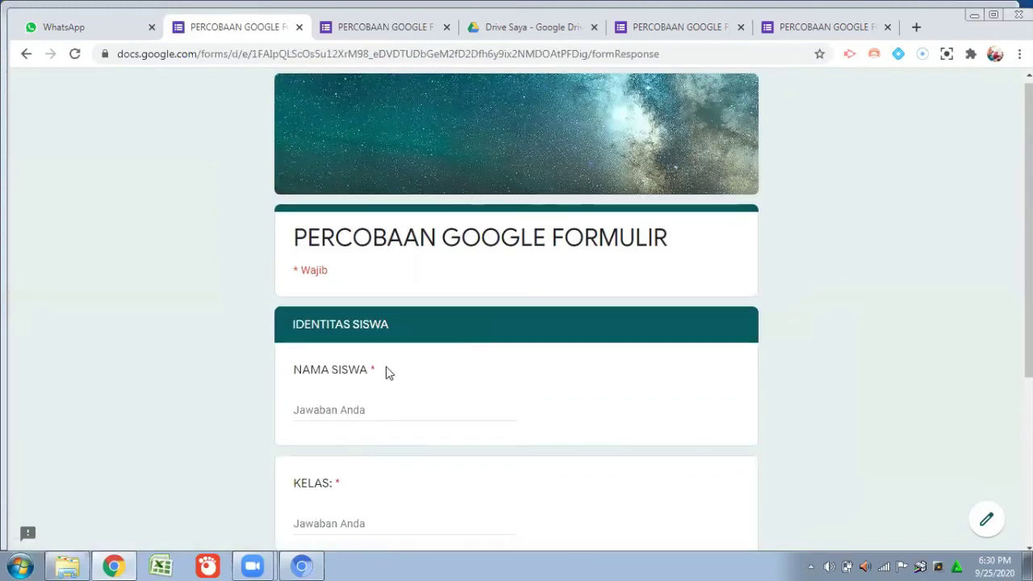
Fill in the student's name, class XII IPA 2 and absence number 15, then continue.
left_click(365, 336)
type("SUHARTO")
left_click(315, 446)
type("xII IPA")
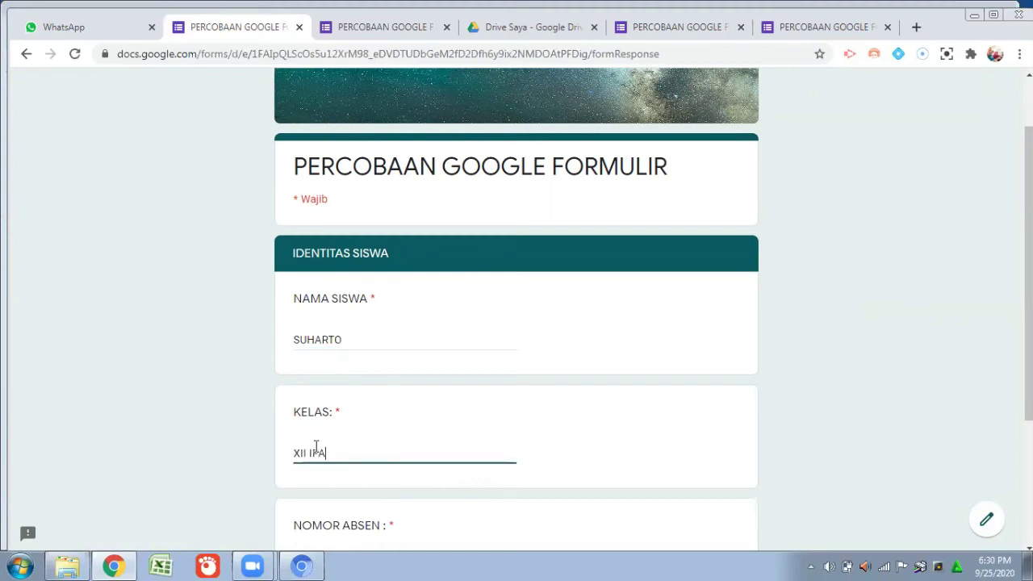
type(" 2")
scroll(316, 447, "down", 2)
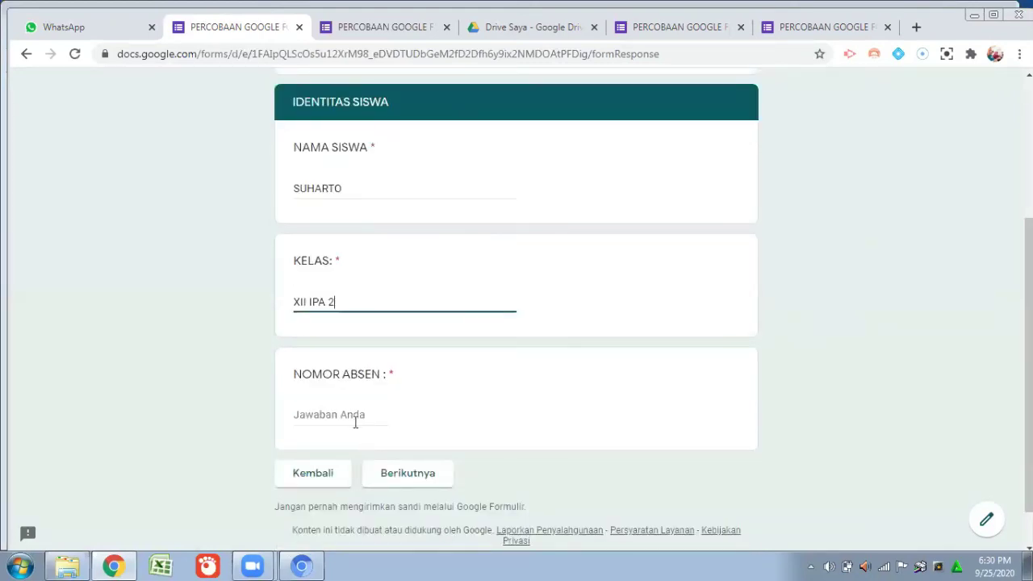
left_click(346, 413)
type("15")
scroll(345, 413, "down", 1)
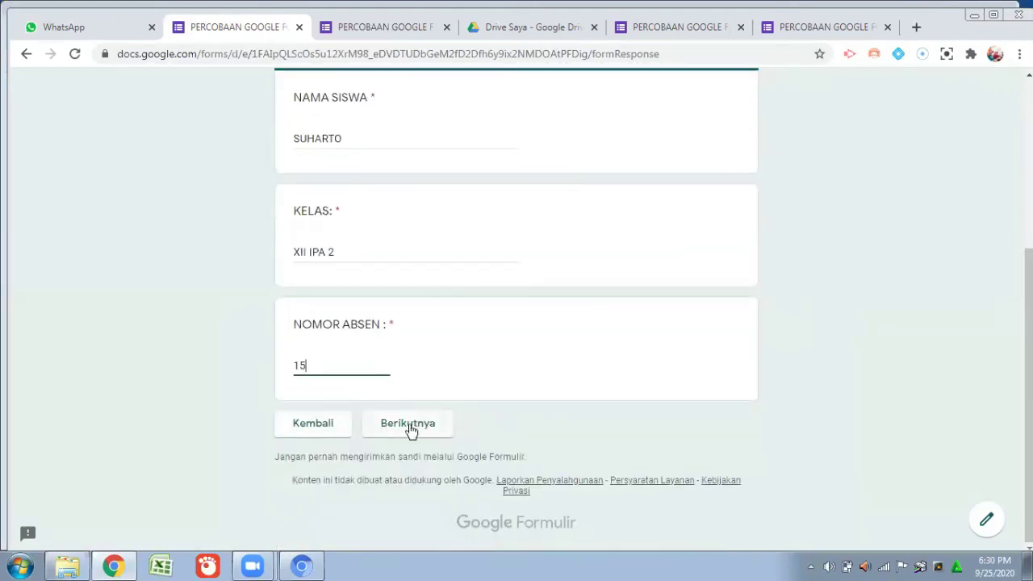
left_click(415, 428)
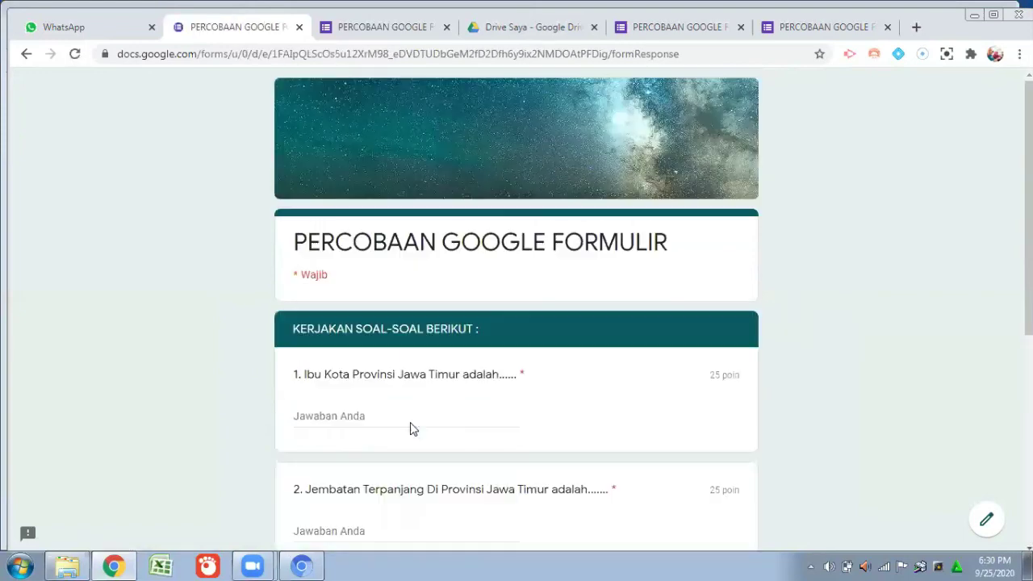
Type SURABAYA, SURAMADU, COS X and 6X into the answer fields of questions 1–4.
scroll(552, 339, "down", 2)
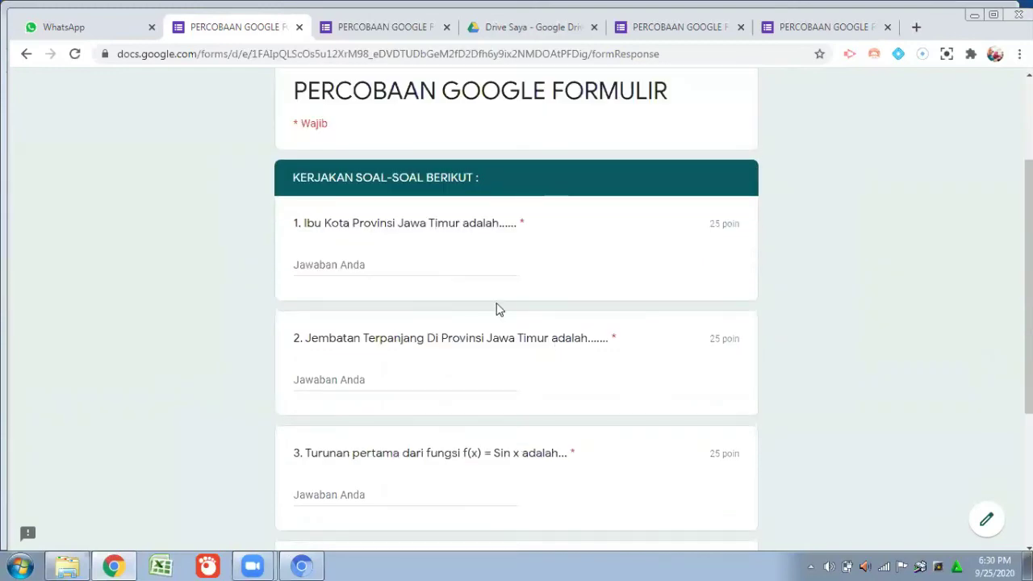
left_click(391, 268)
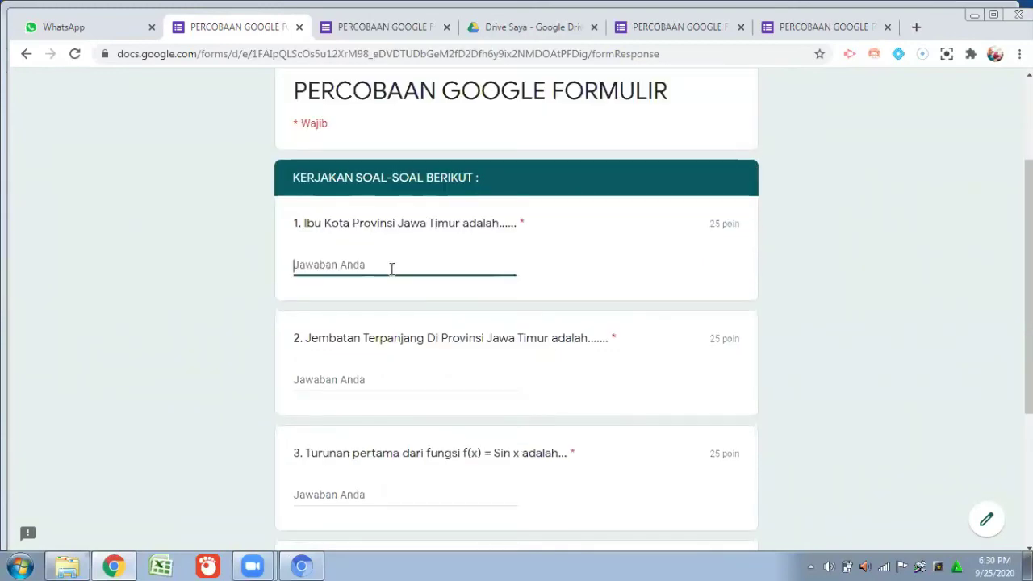
type("SURABAYA")
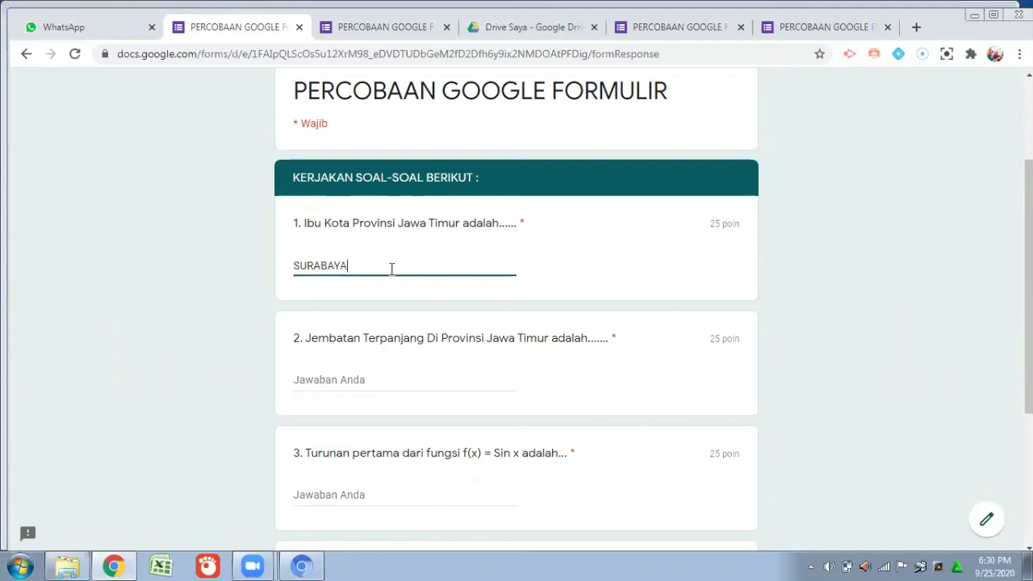
left_click(365, 377)
type("SURAM")
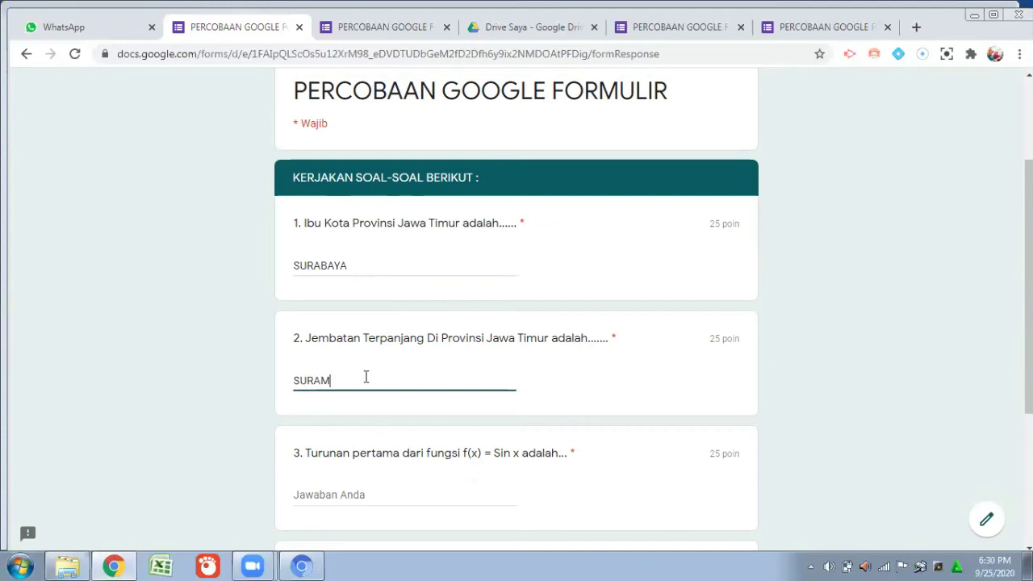
type("ADU")
scroll(375, 413, "down", 1)
left_click(371, 420)
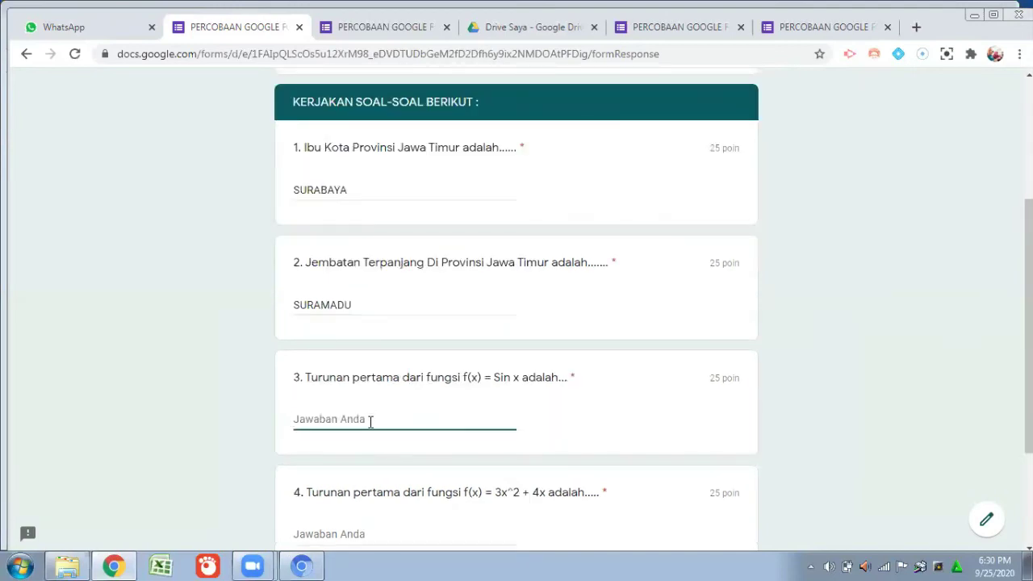
type("COS X")
scroll(352, 450, "down", 2)
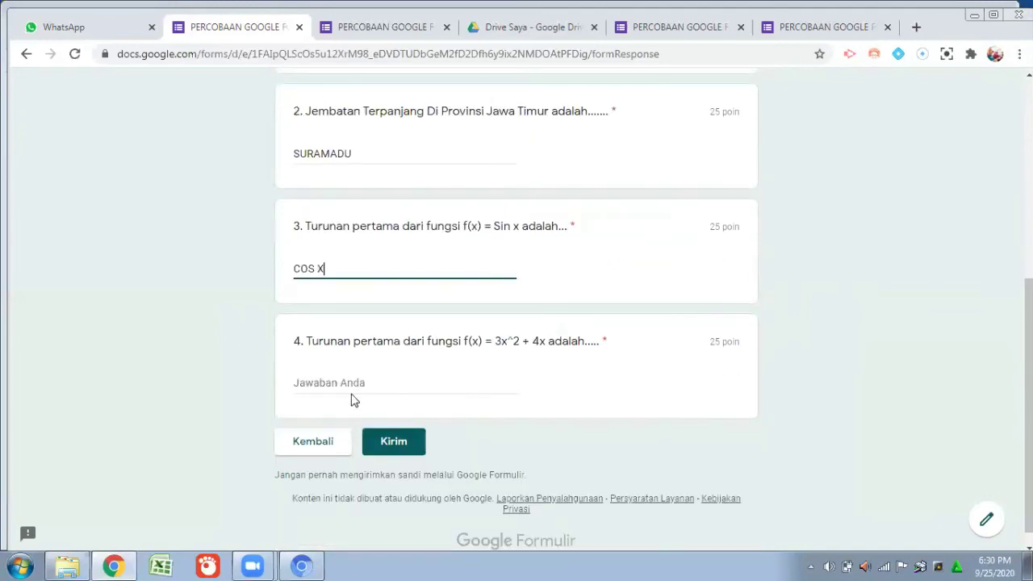
left_click(352, 384)
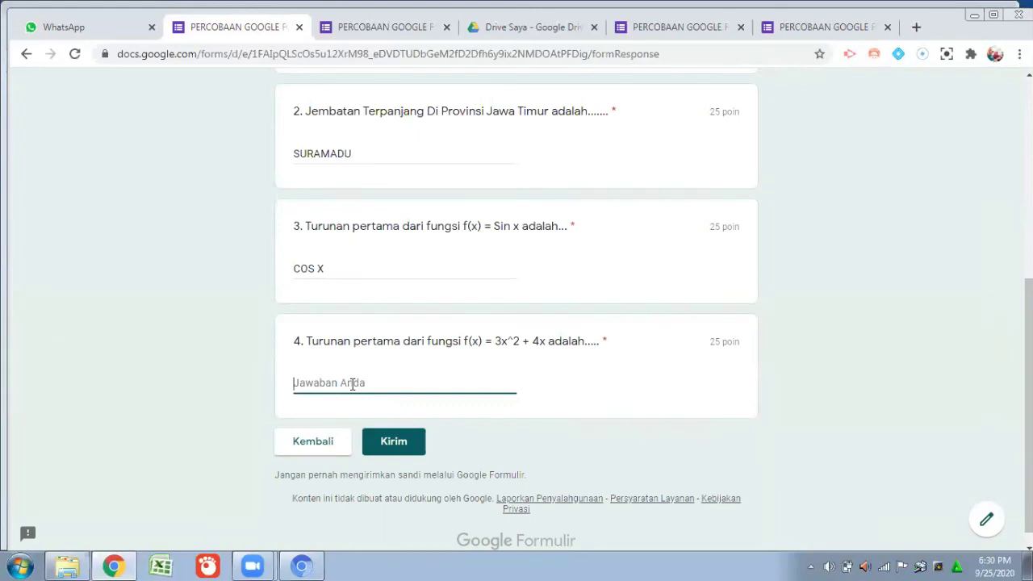
type("6X")
Submit the quiz response and return to the editor tab, now showing 2 responses.
left_click(395, 446)
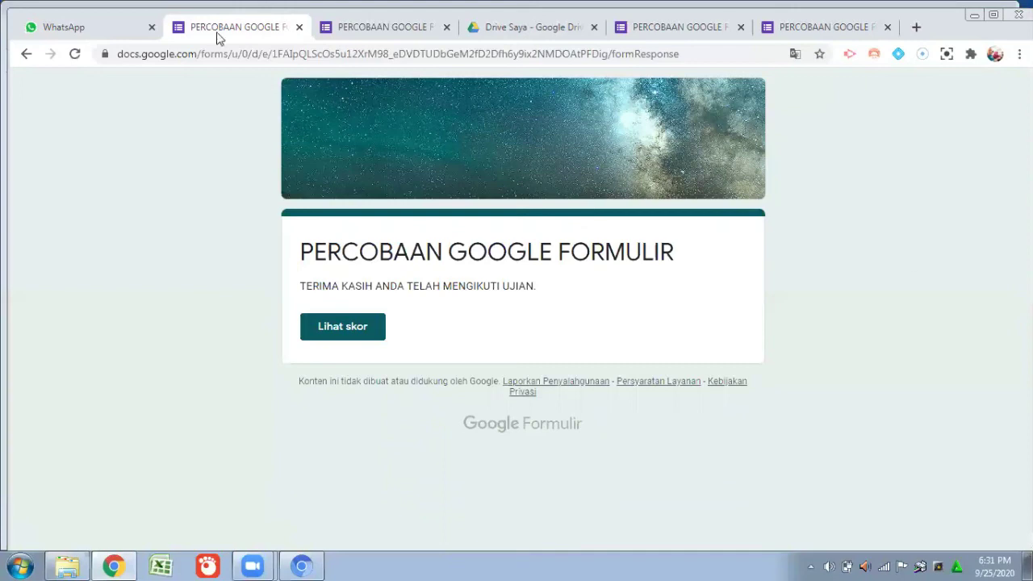
left_click(668, 29)
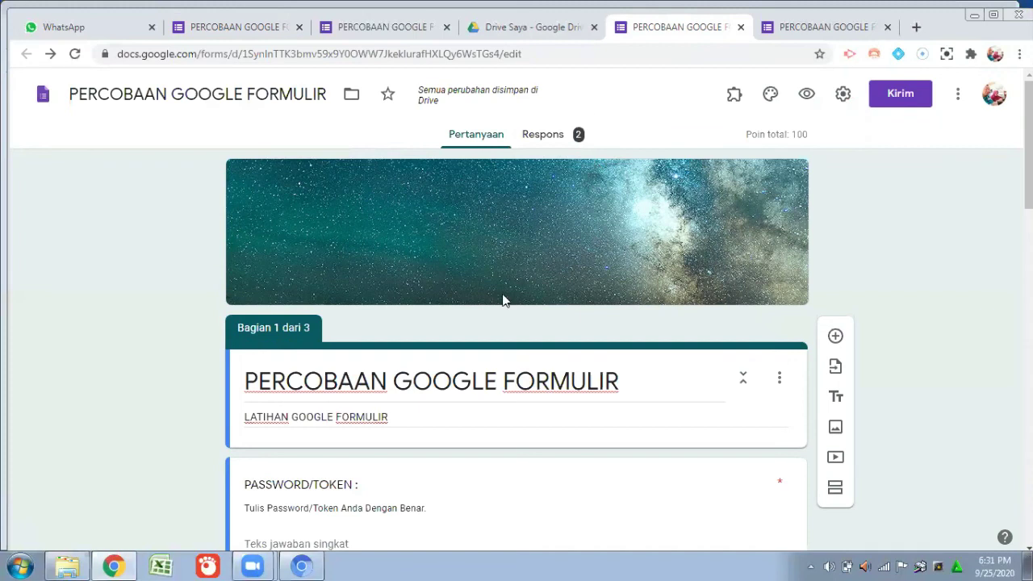
Reopen the forms.gle link from WhatsApp, which now shows the closed form with UJIAN TELAH SELESAI.
left_click(65, 29)
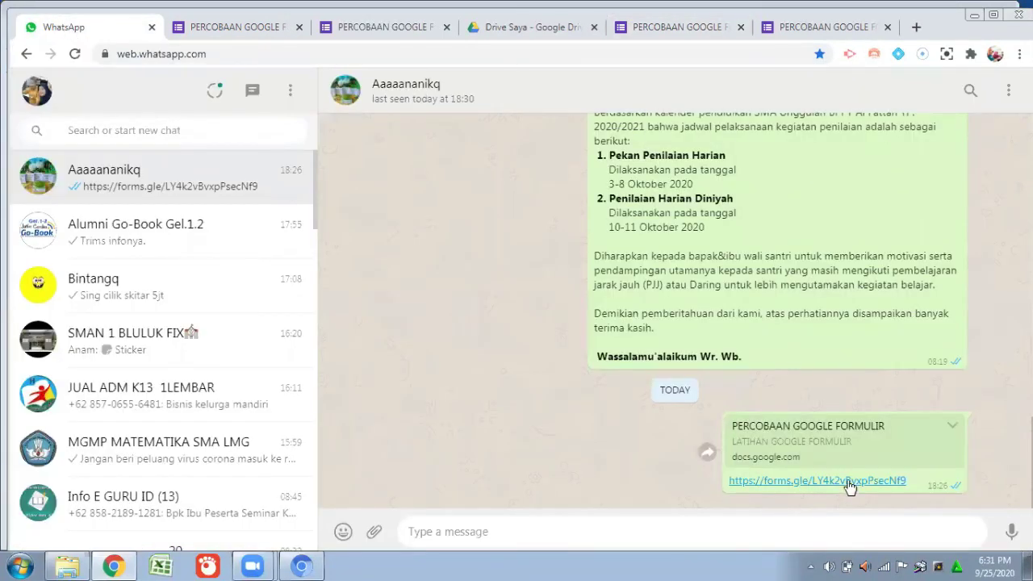
left_click(849, 481)
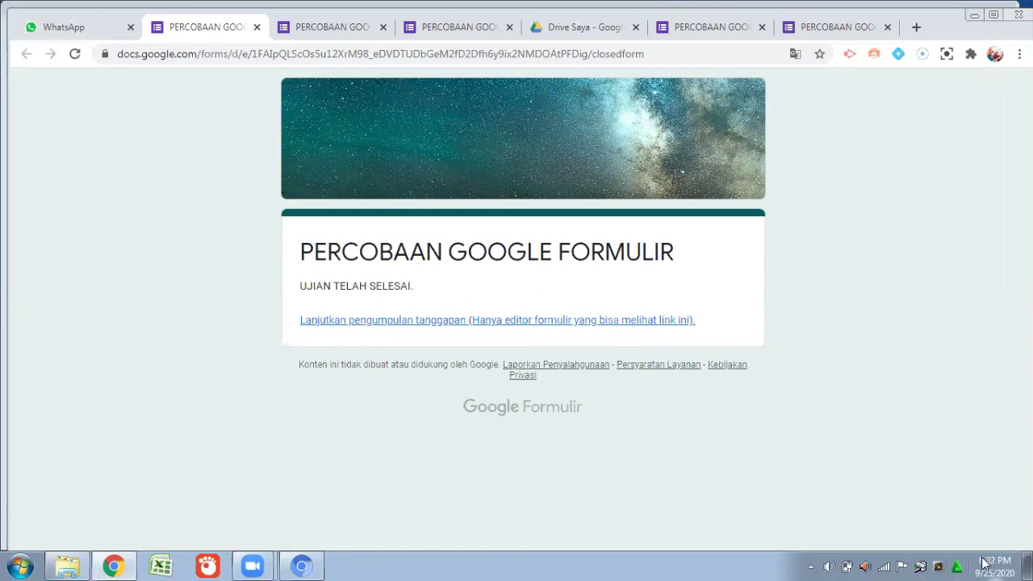
mouse_move(980, 563)
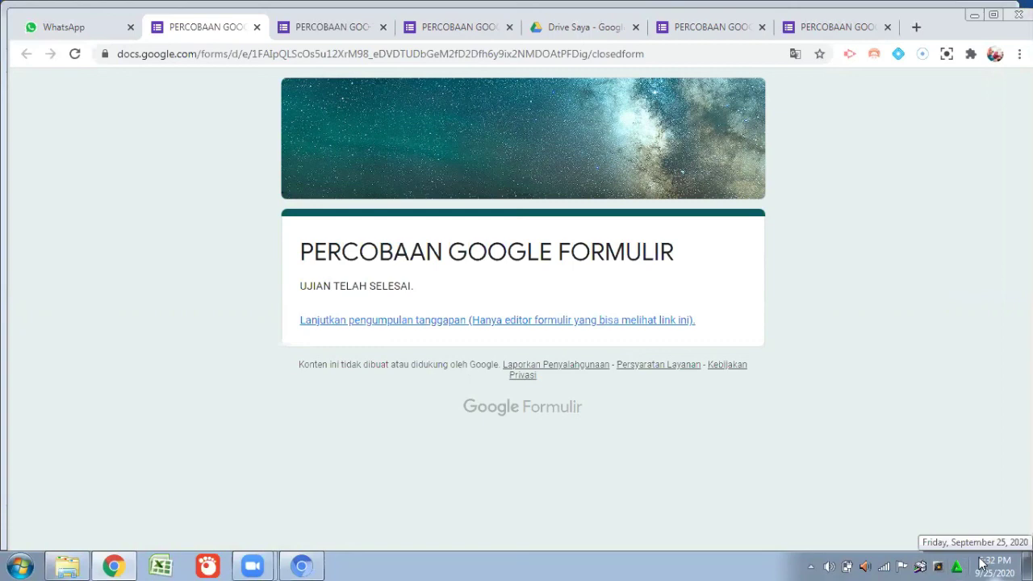